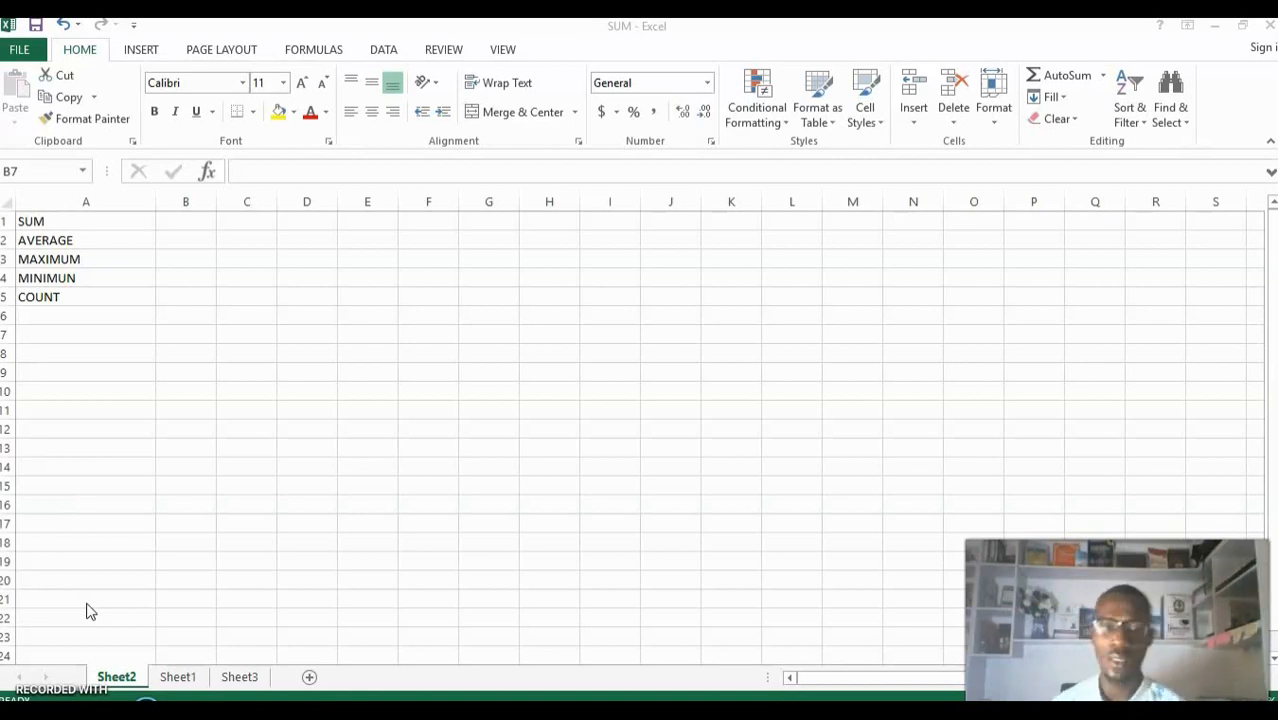
Step: On Sheet1, total the values in C1:C4 into the SUM cell C5 using the AutoSum Sum function
left_click(178, 677)
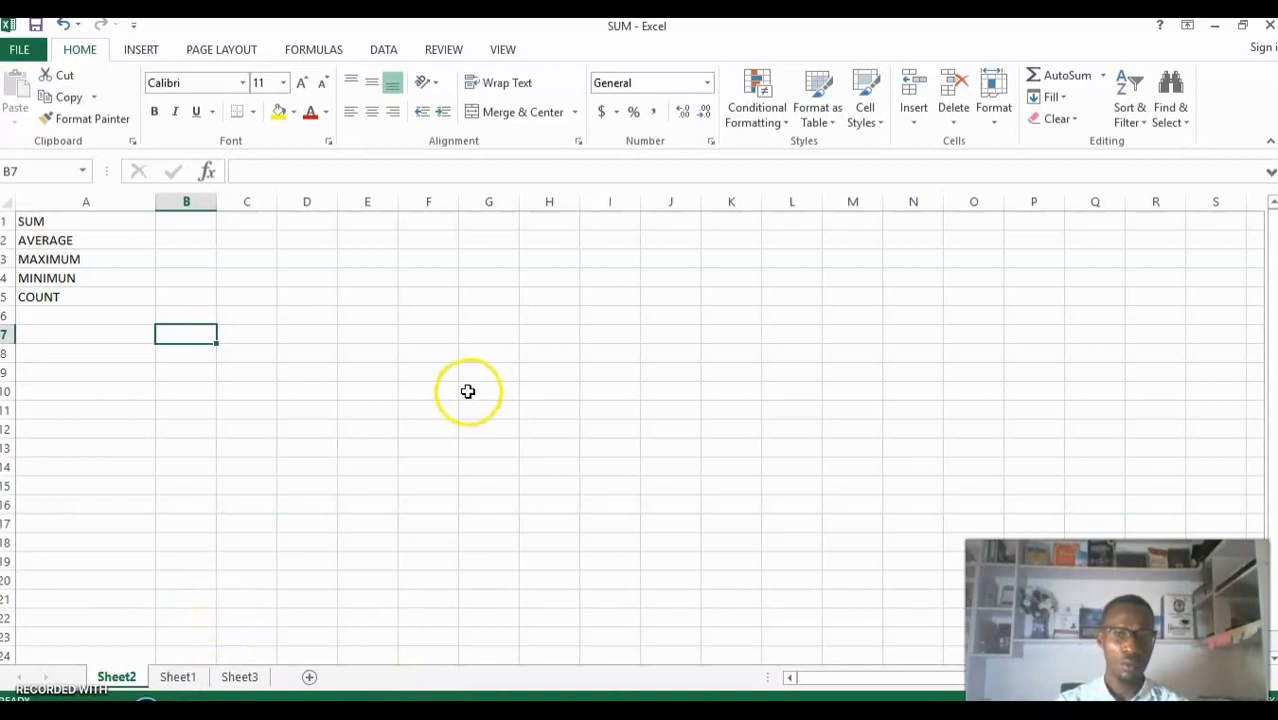
left_click(178, 677)
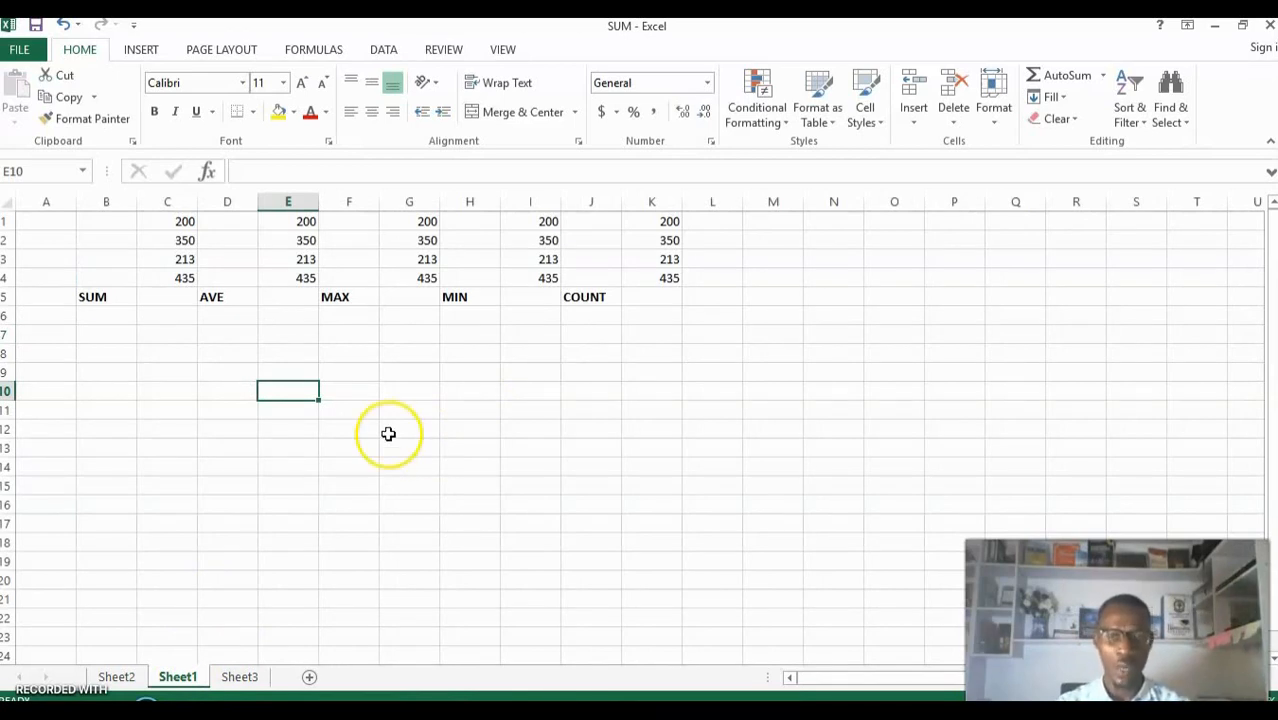
left_click_drag(180, 222, 175, 290)
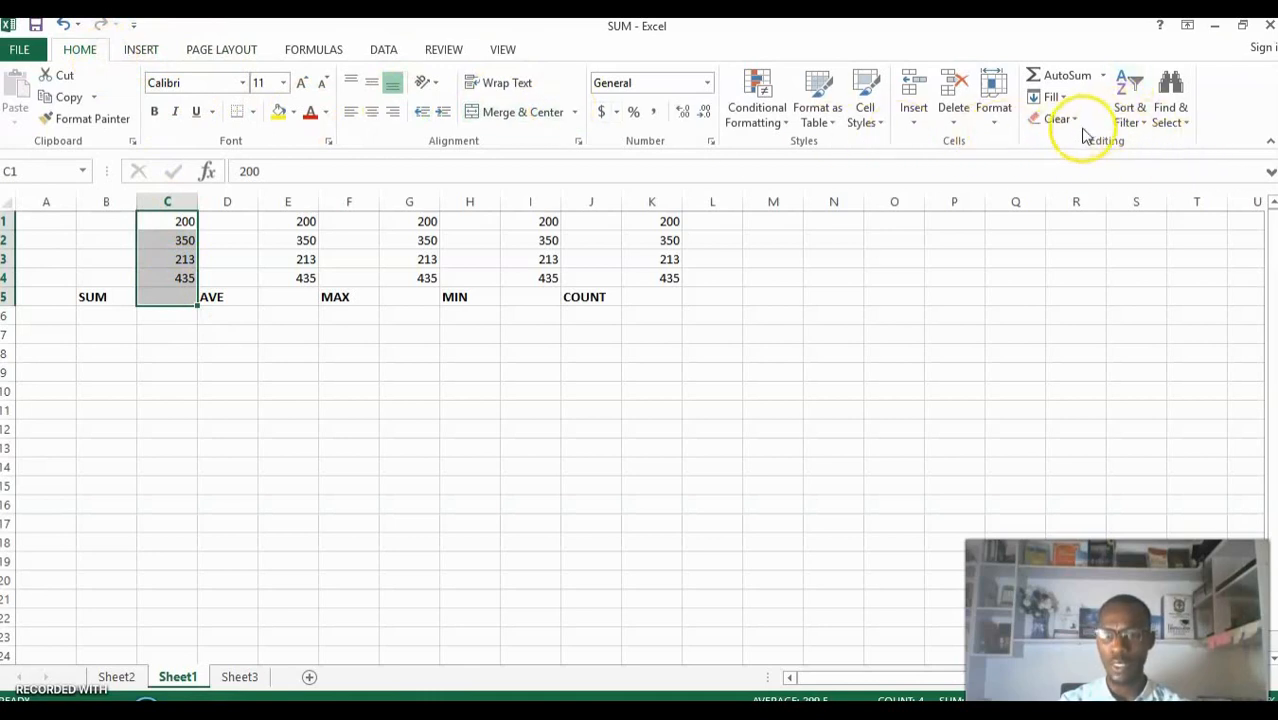
left_click(1104, 77)
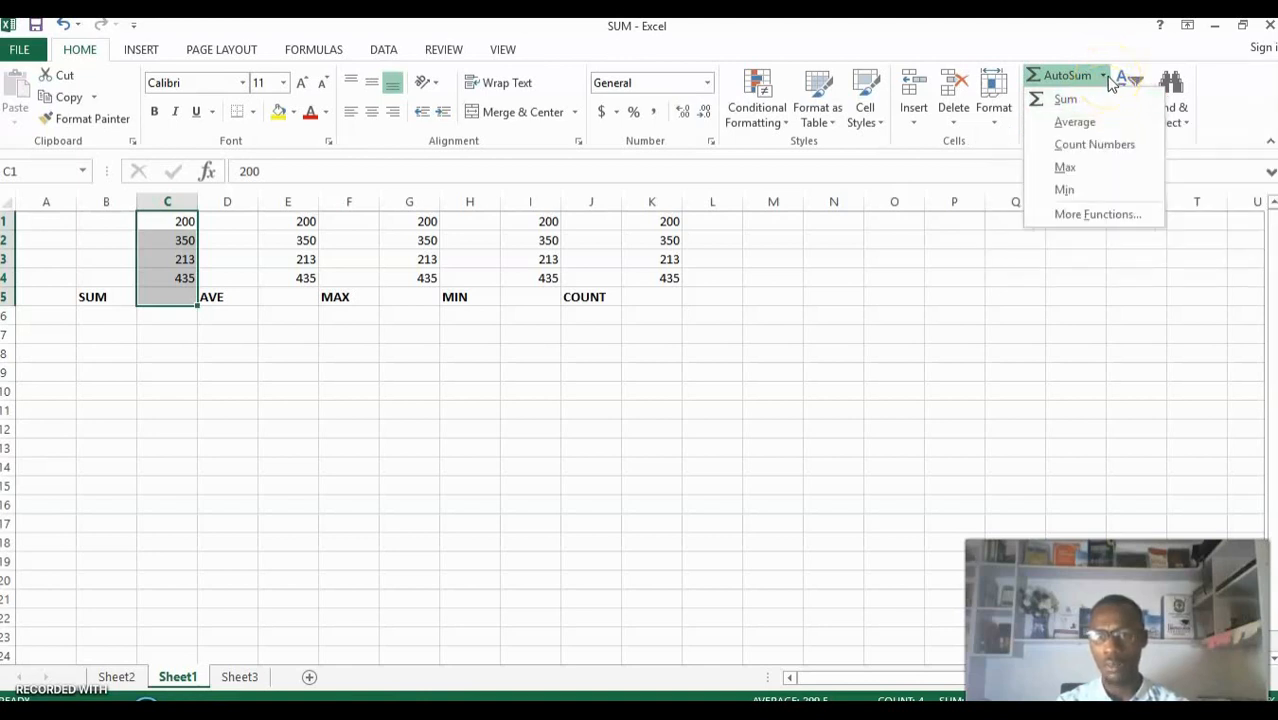
left_click(1093, 100)
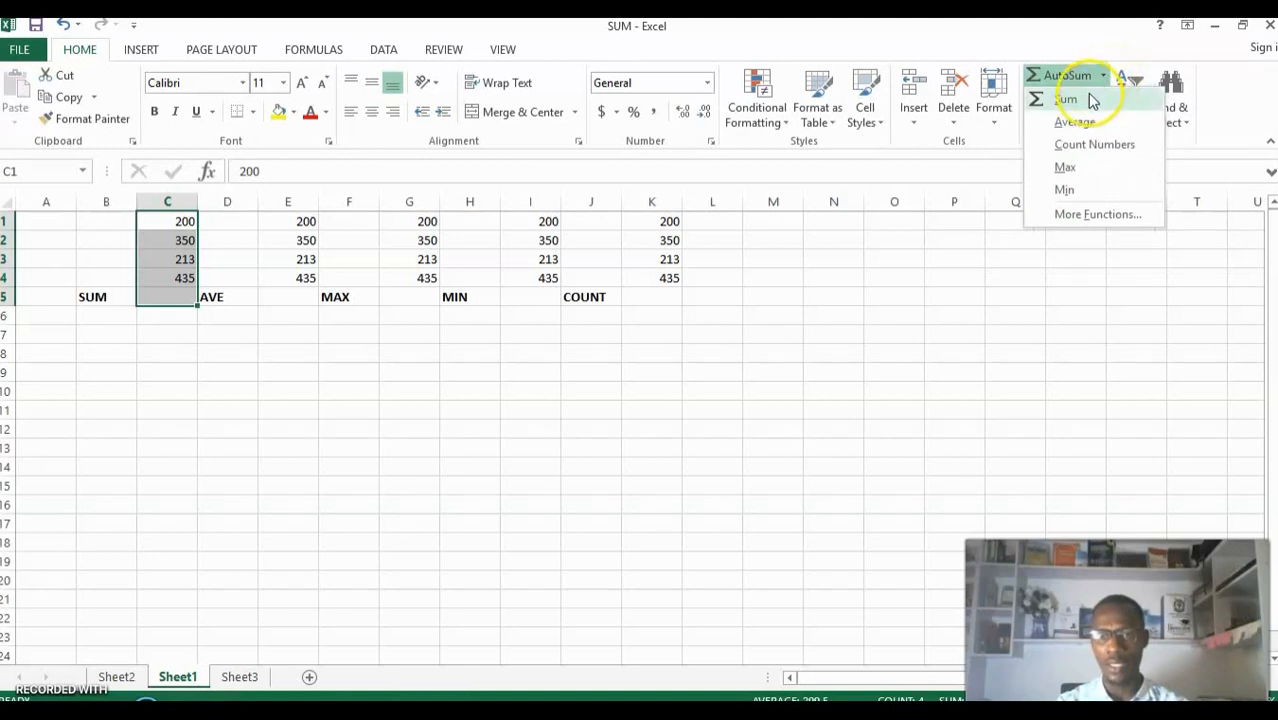
left_click(777, 441)
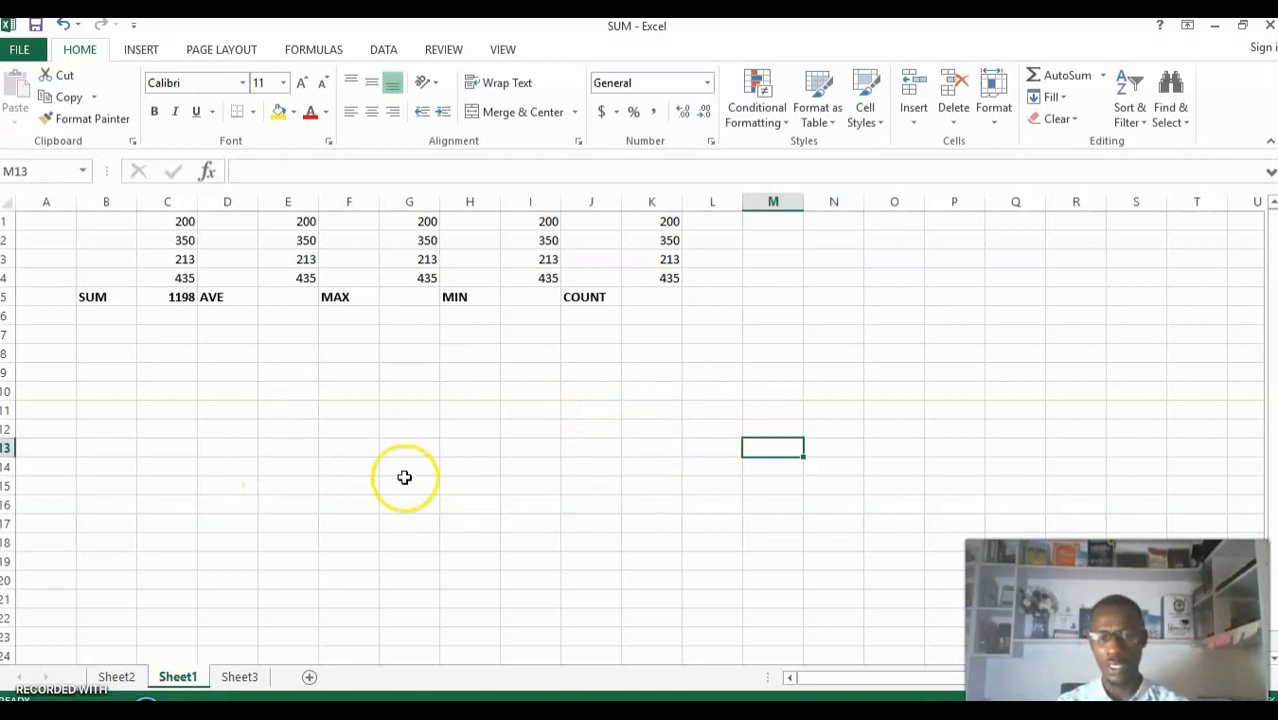
Step: Enter the formula =C1+C2+C3+C4 in cell C8 to add the same values by cell reference
left_click(168, 349)
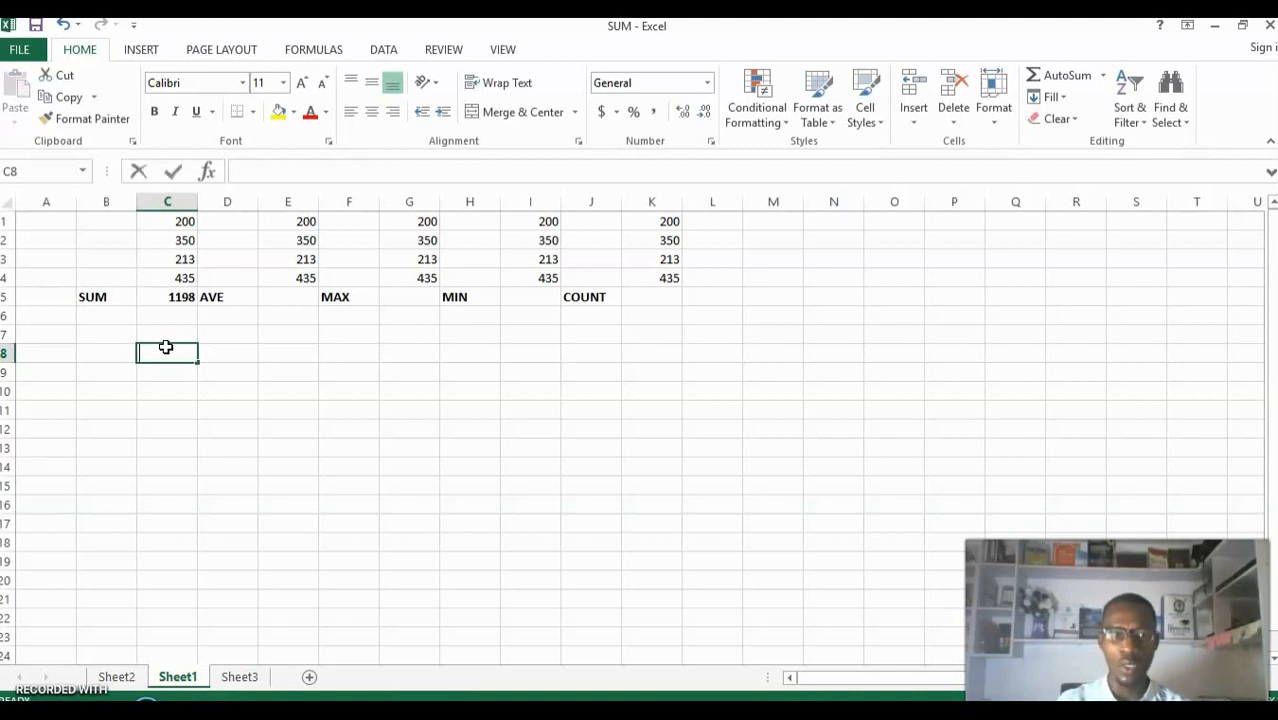
type("=")
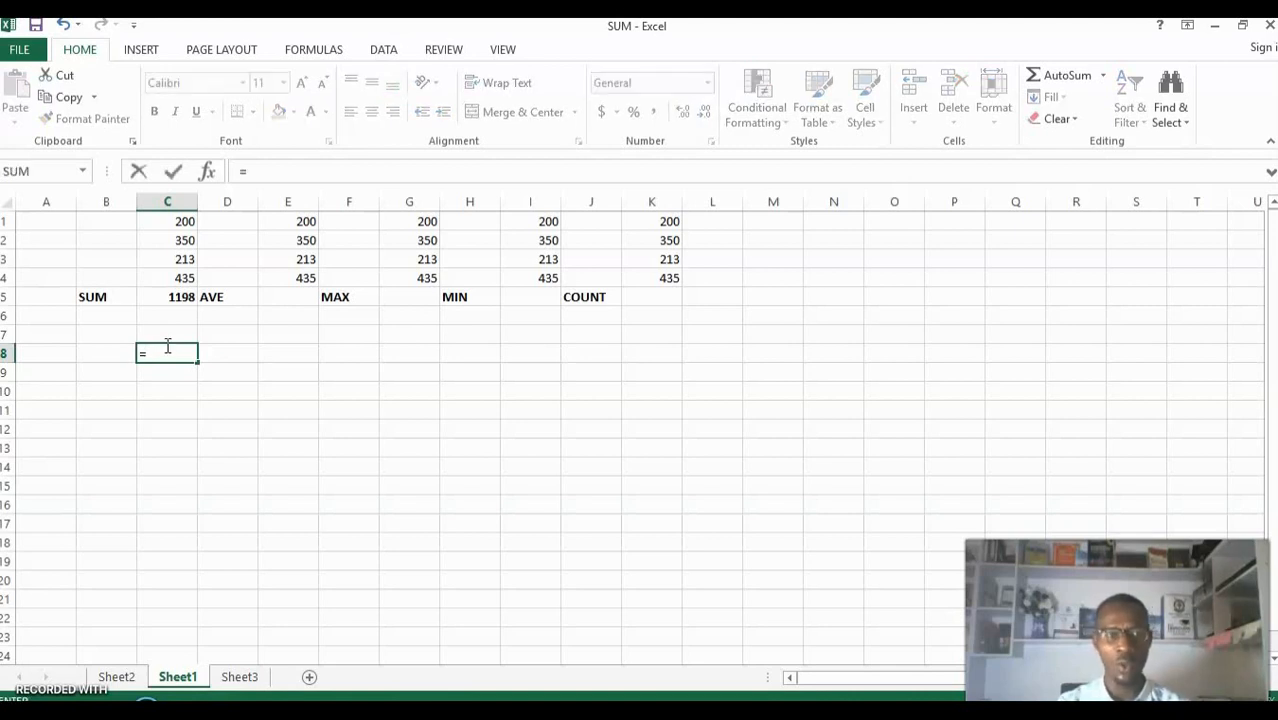
left_click(181, 222)
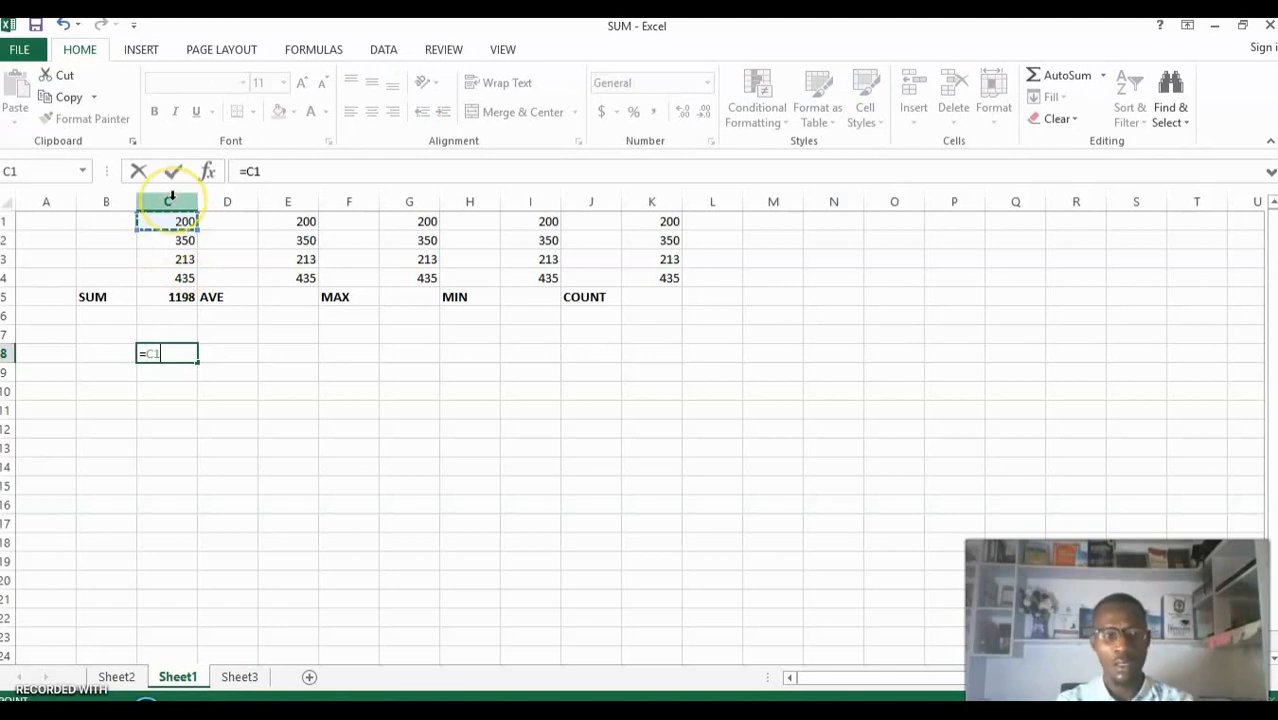
type("+")
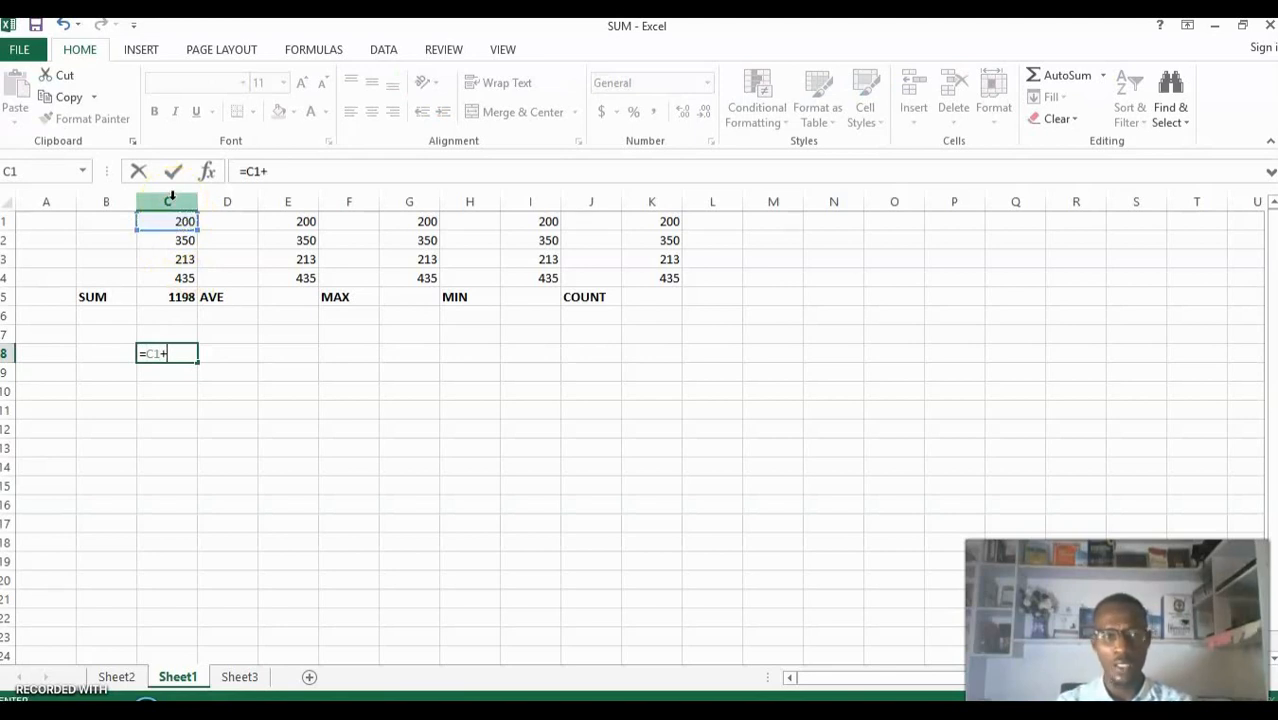
left_click(181, 239)
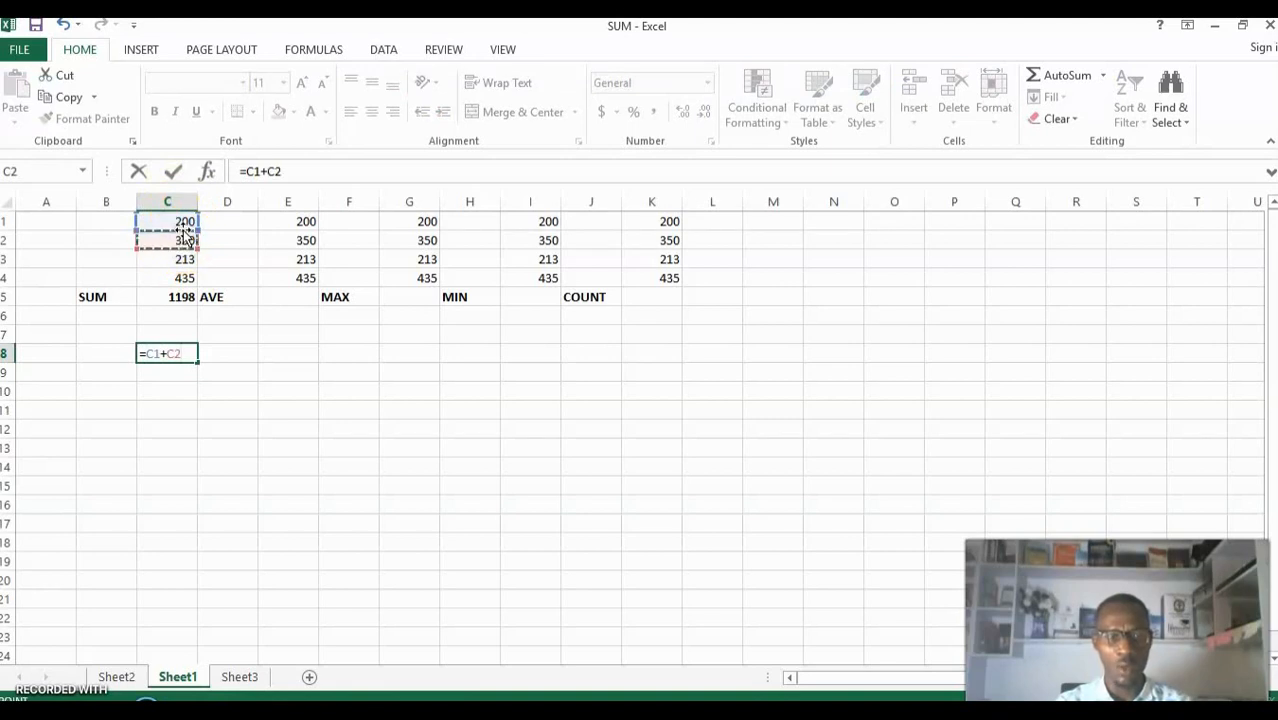
type("+")
left_click(184, 257)
type("+")
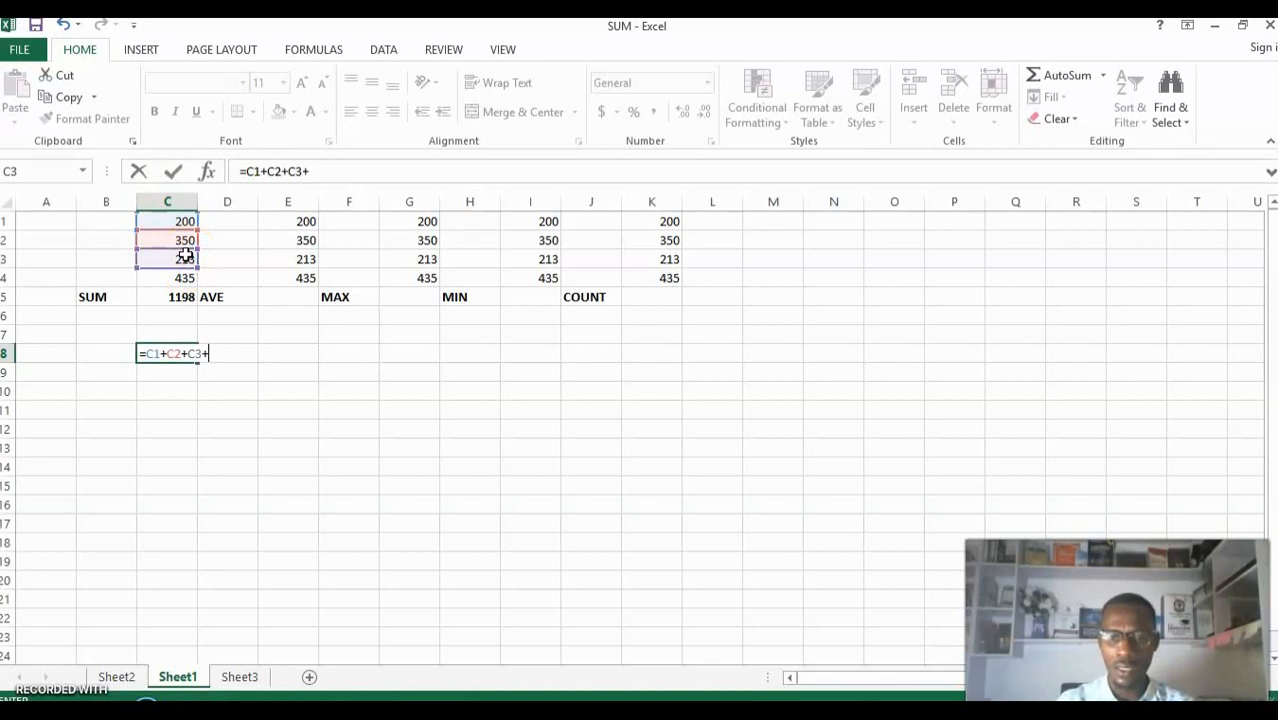
left_click(180, 280)
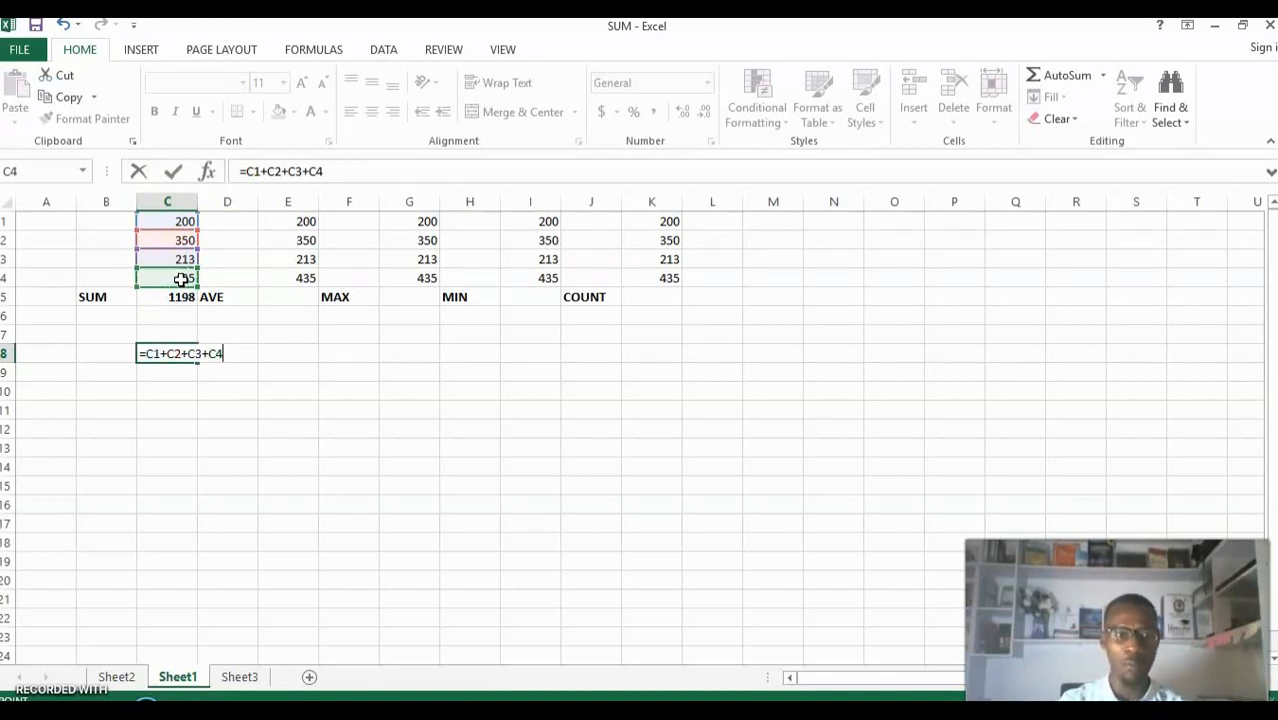
key("Return")
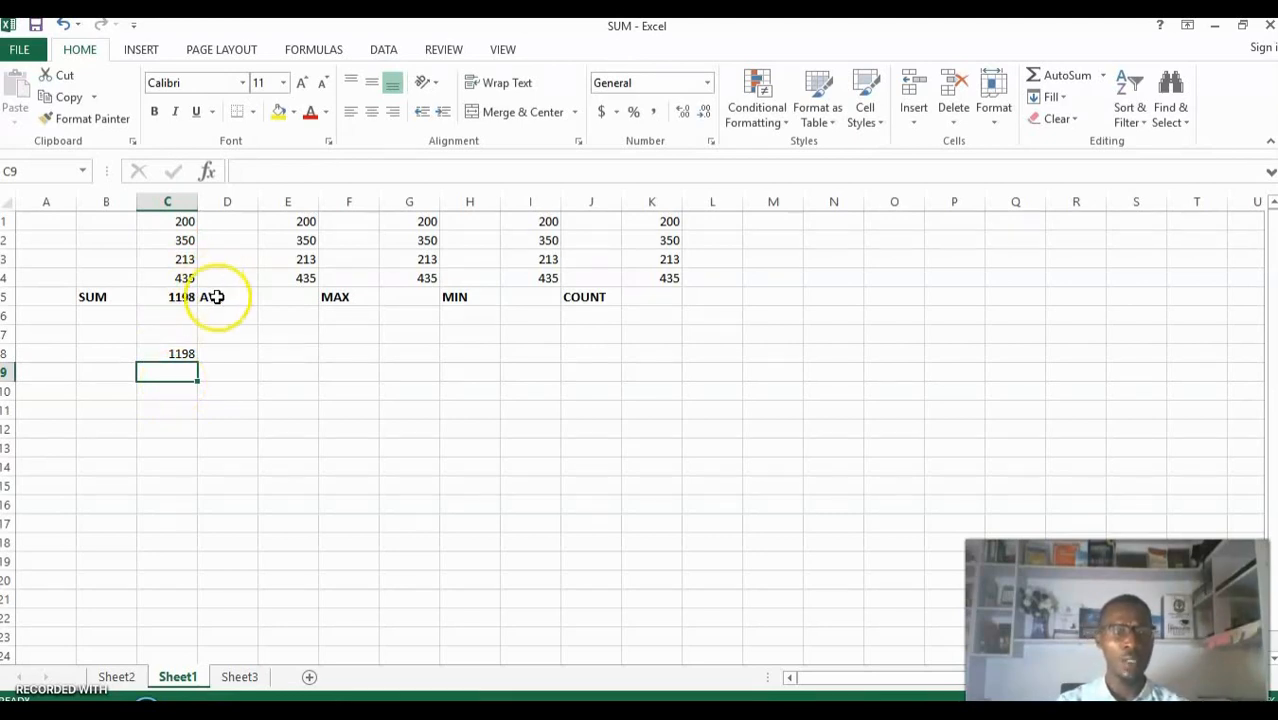
Step: Calculate the average of E1:E4 in cell E5 using the AutoSum Average function
left_click_drag(305, 220, 300, 297)
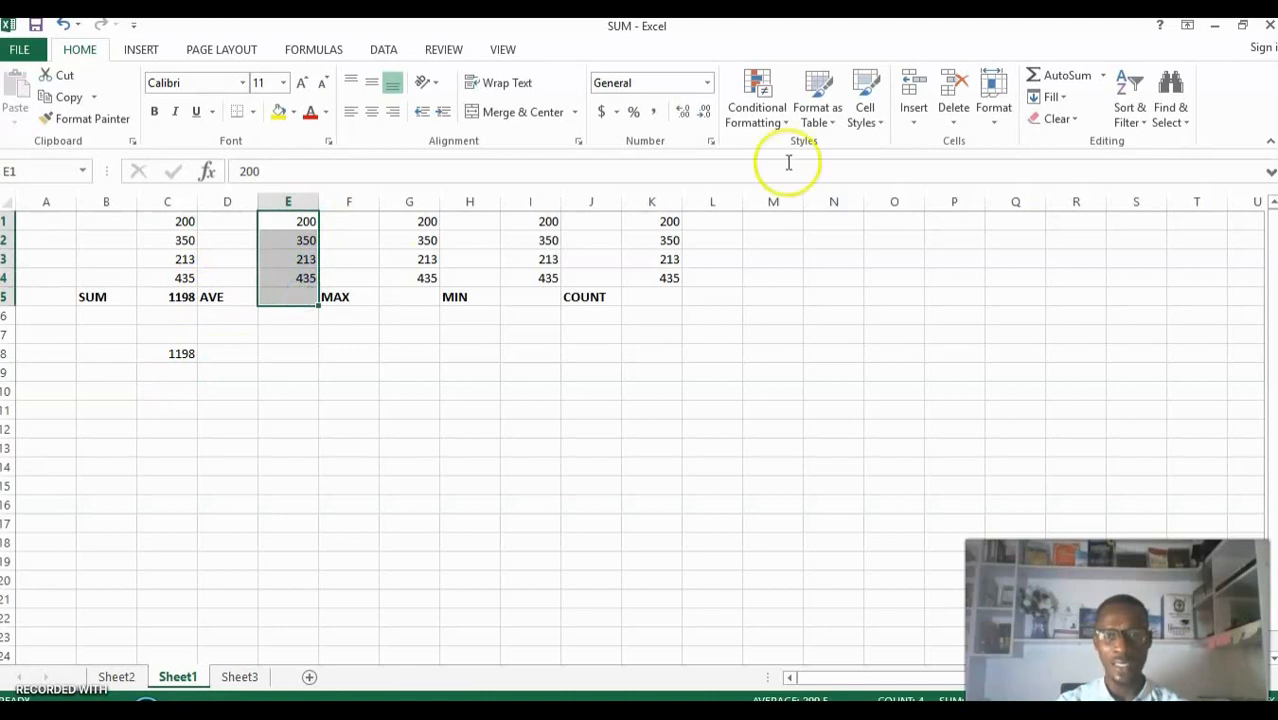
left_click(1104, 77)
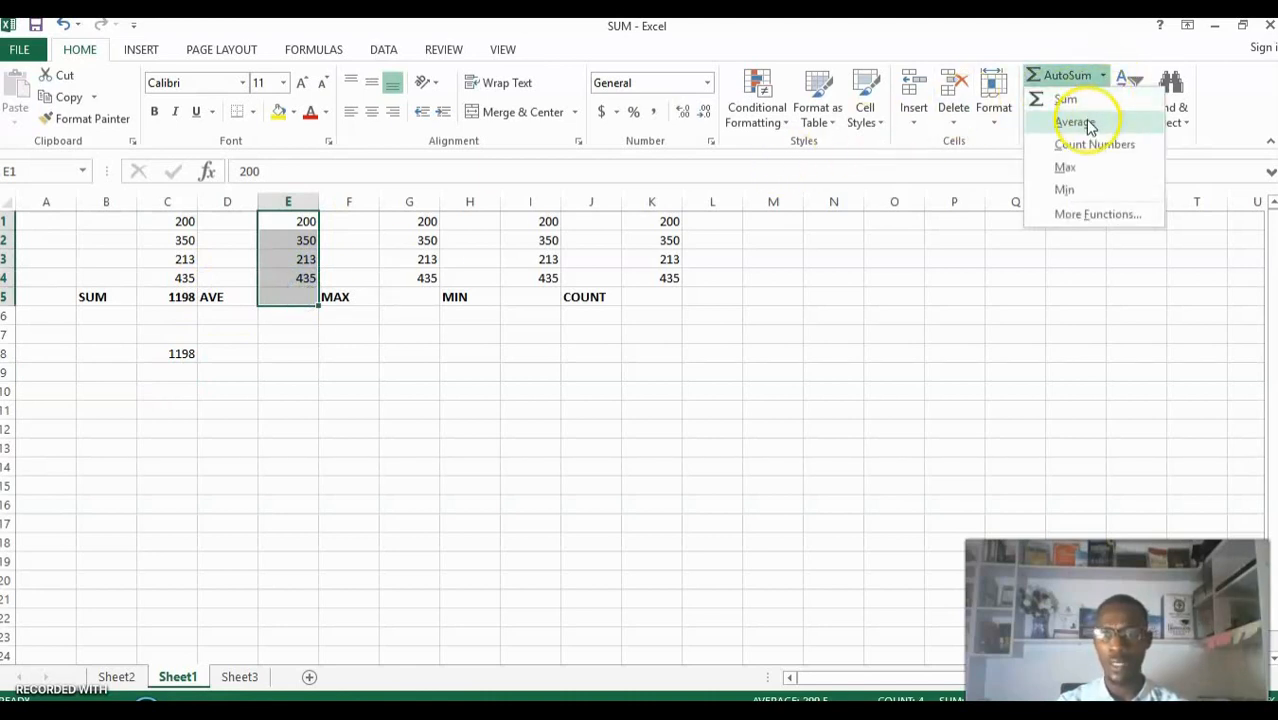
left_click(1087, 122)
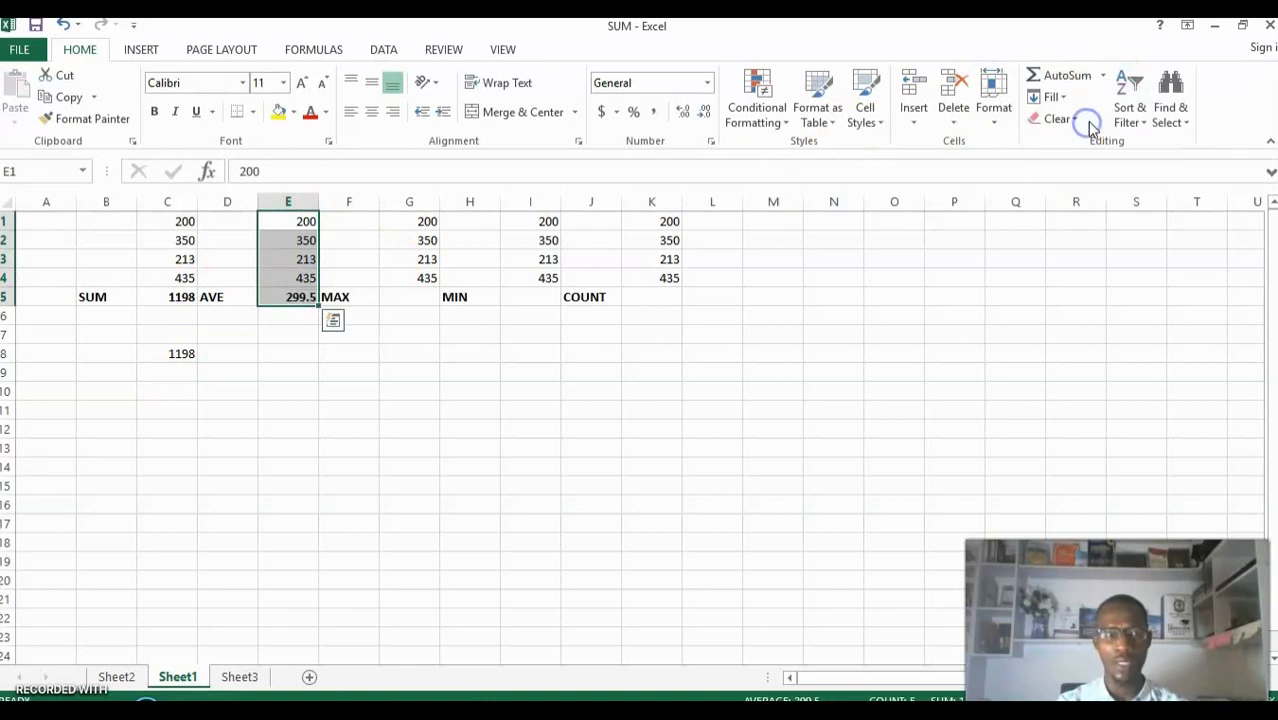
left_click(464, 430)
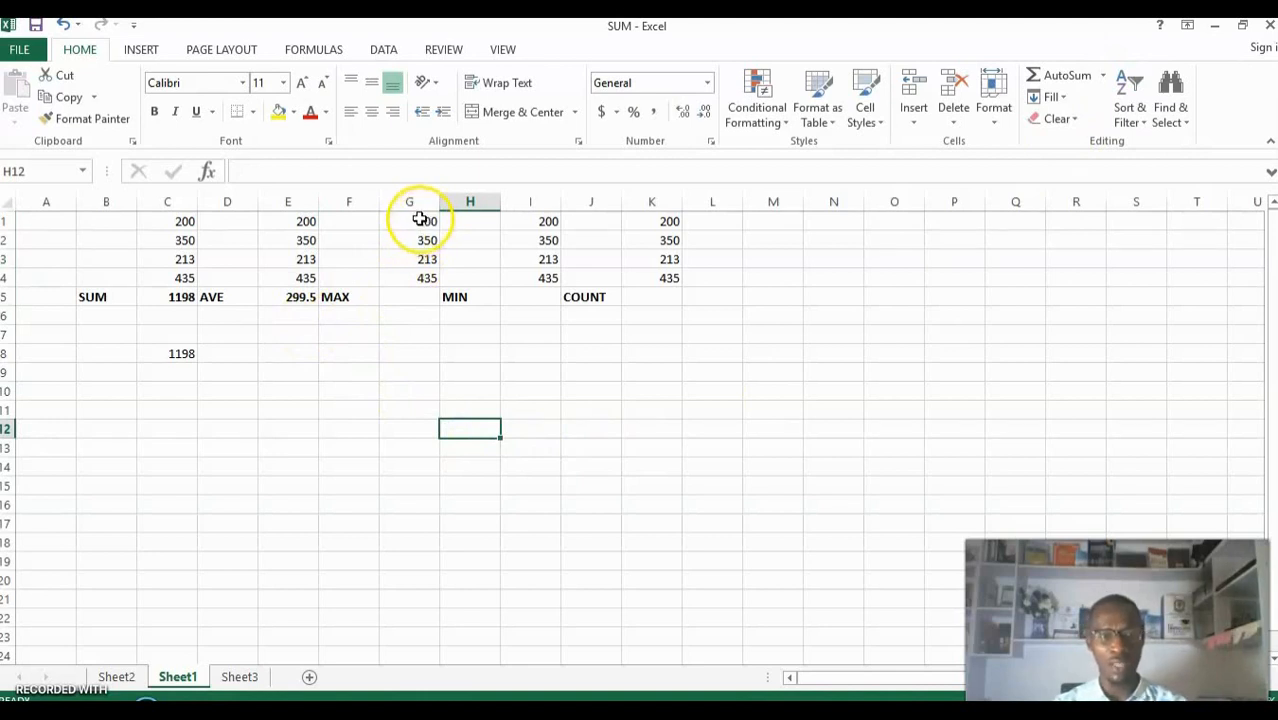
Step: Calculate the maximum of G1:G4 in G5 and the minimum of I1:I4 in I5 with the AutoSum functions
left_click_drag(417, 221, 418, 289)
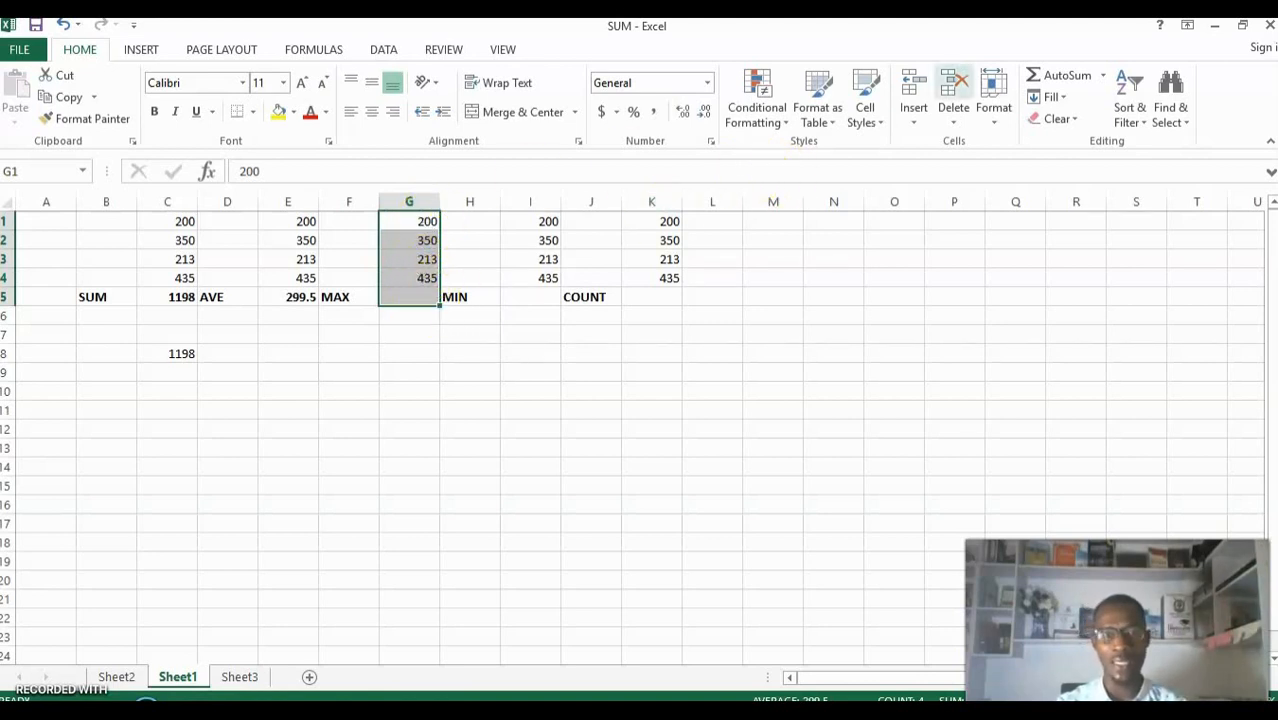
left_click(1104, 80)
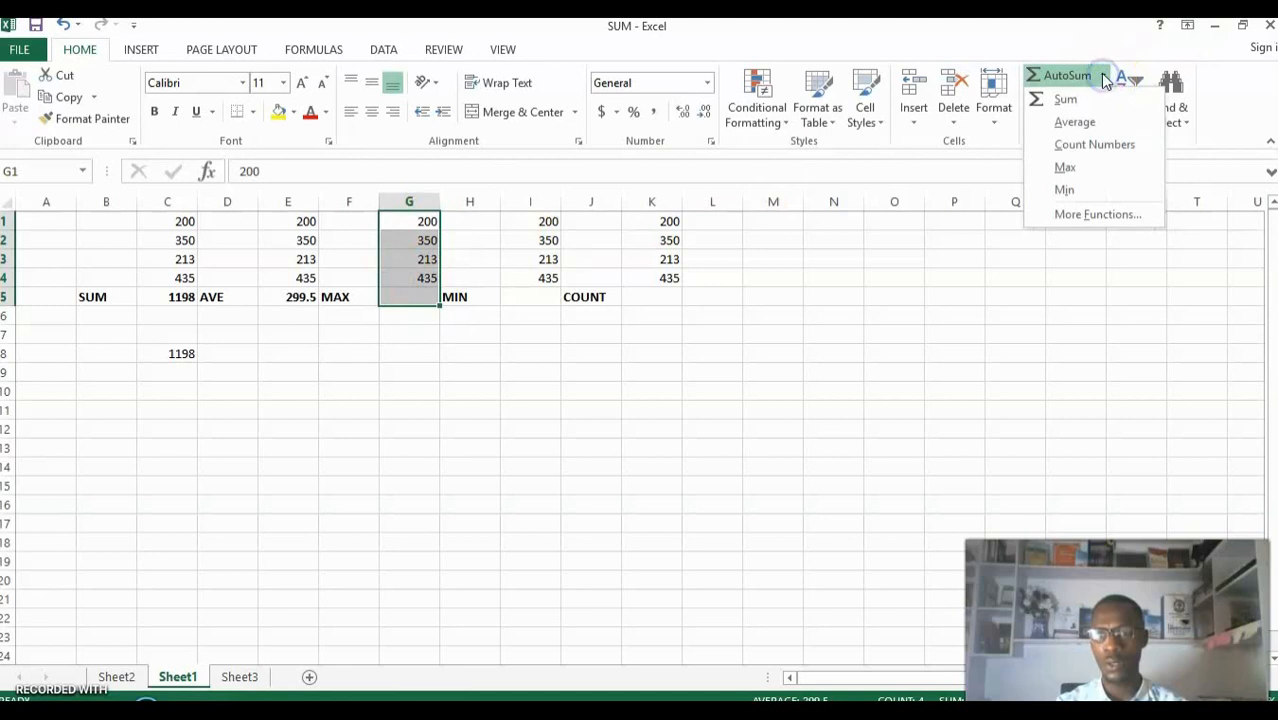
left_click(1086, 167)
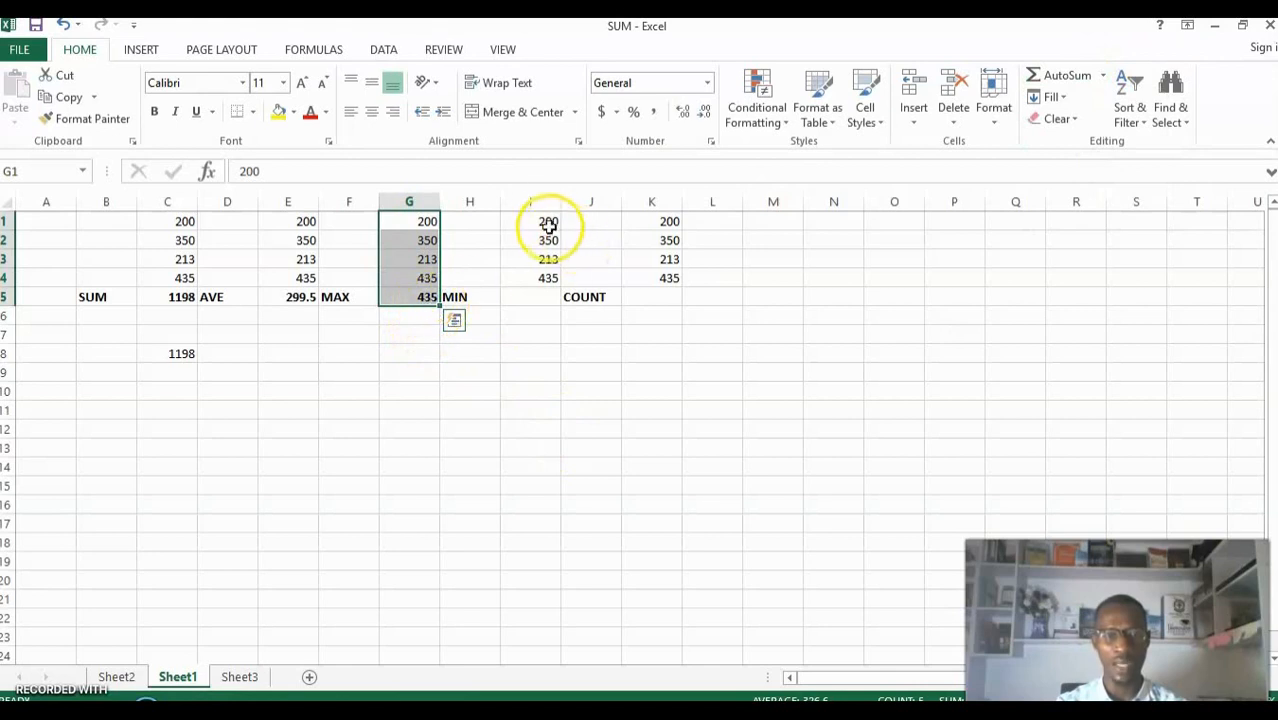
left_click_drag(538, 222, 534, 292)
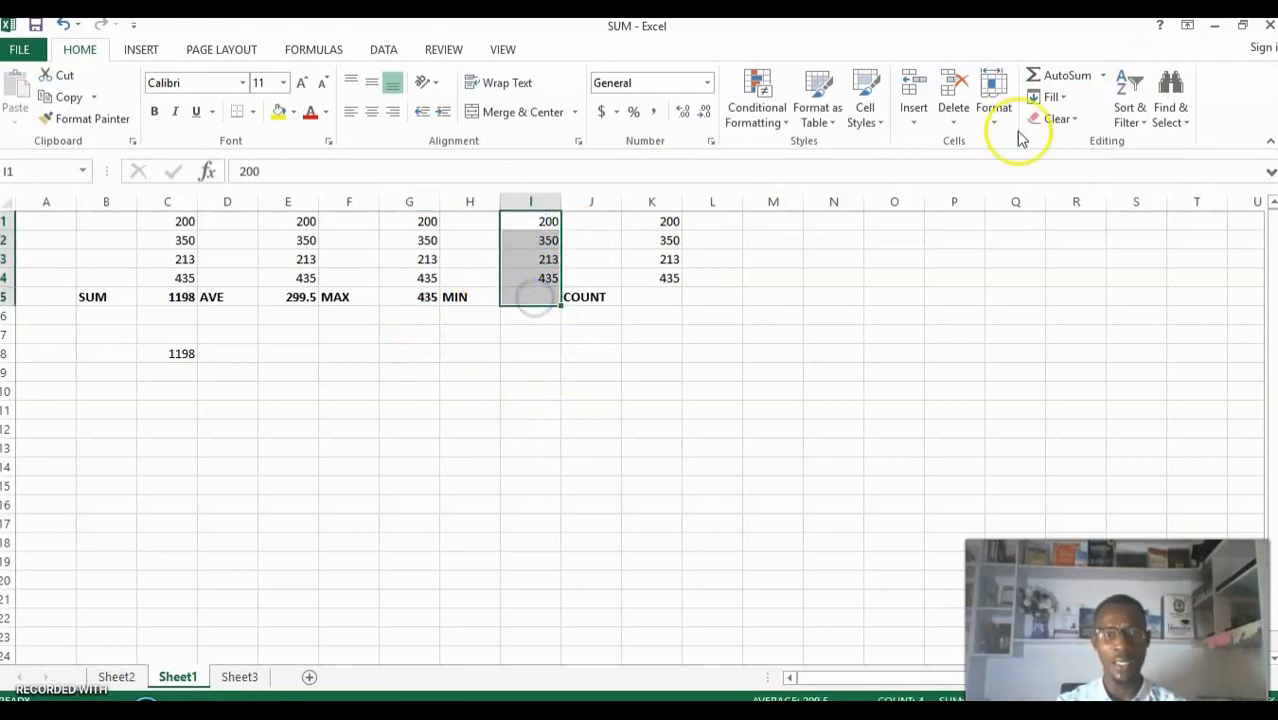
left_click(1104, 77)
left_click(1092, 189)
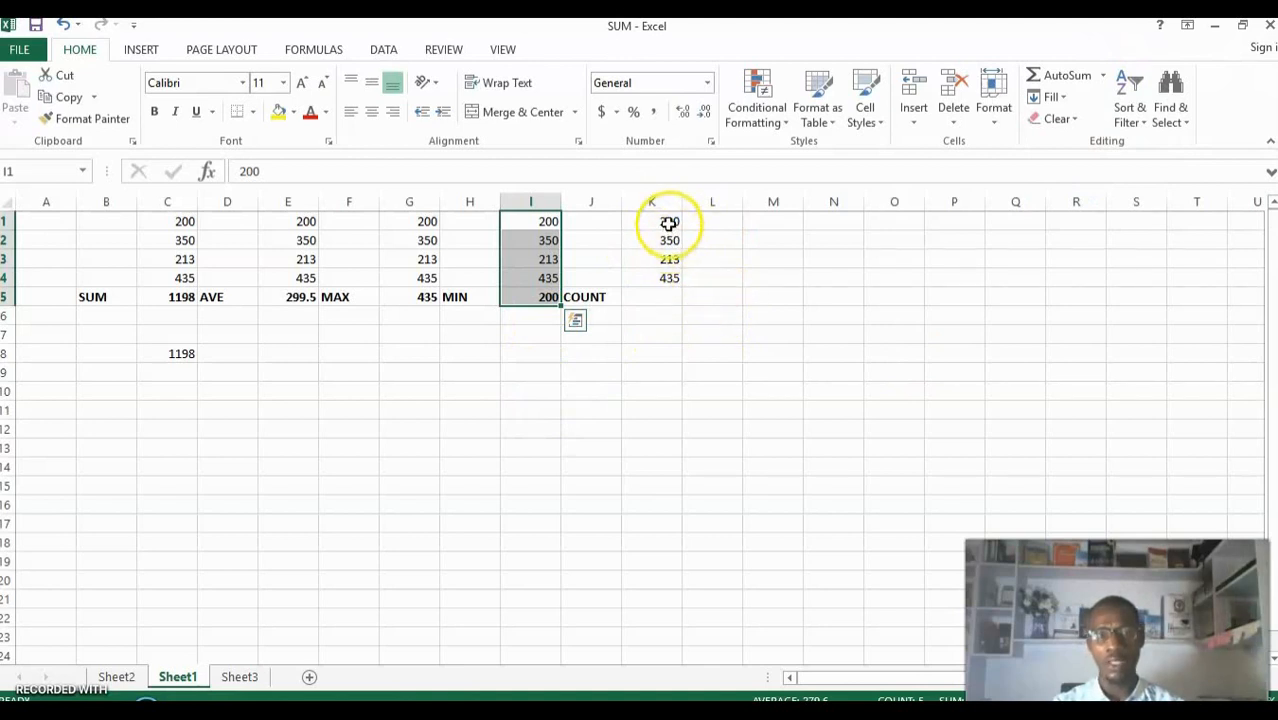
Step: Count the numeric entries of K1:K4 in cell K5 using the AutoSum Count Numbers function
left_click_drag(668, 219, 664, 293)
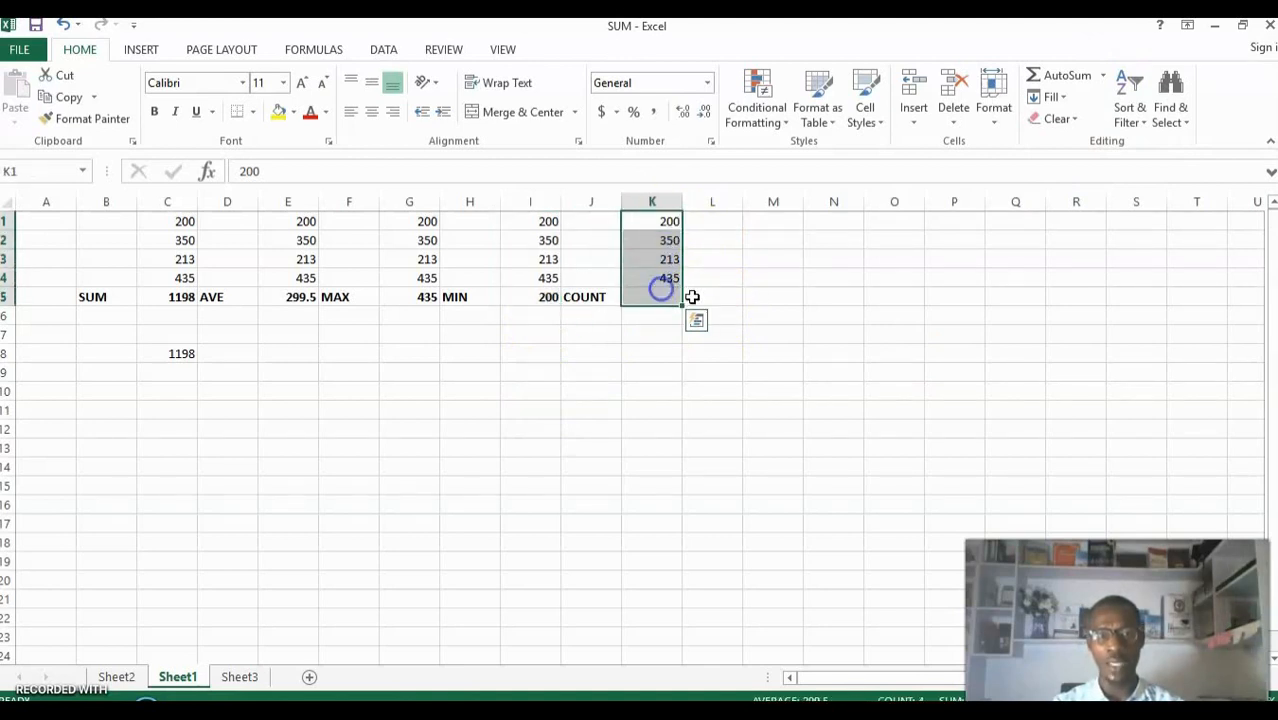
left_click(1104, 78)
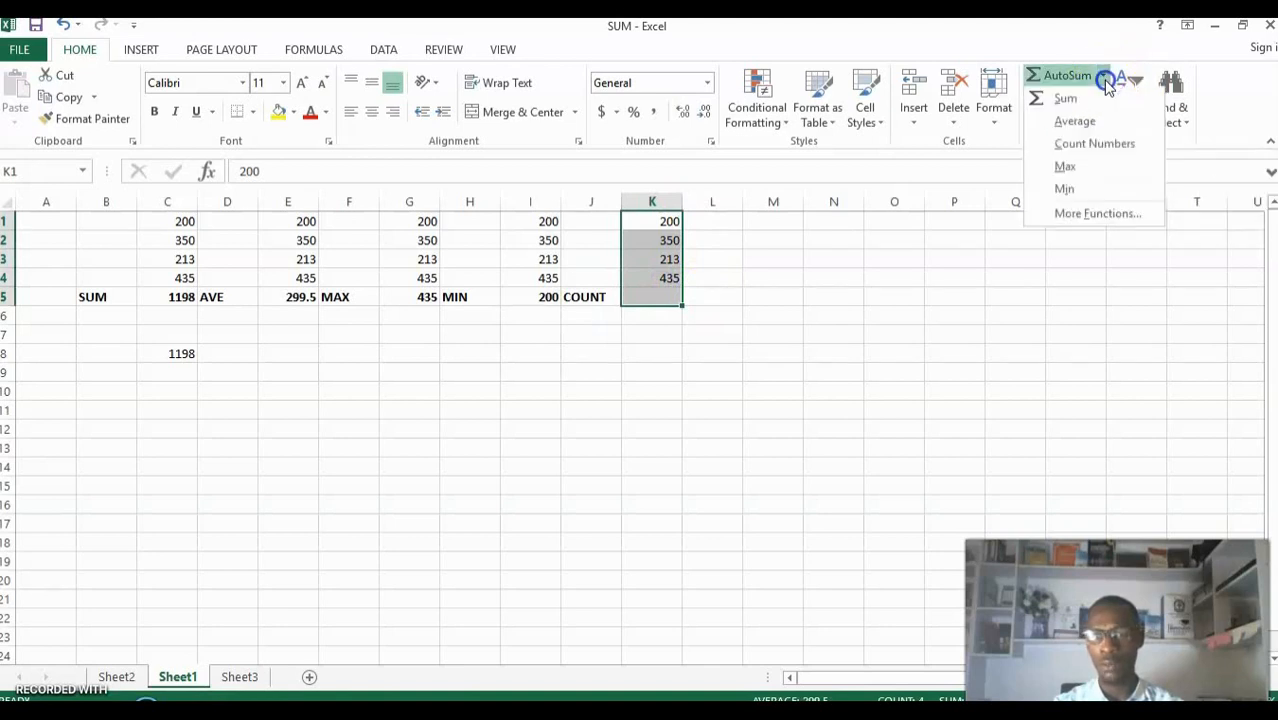
left_click(1094, 146)
left_click(952, 336)
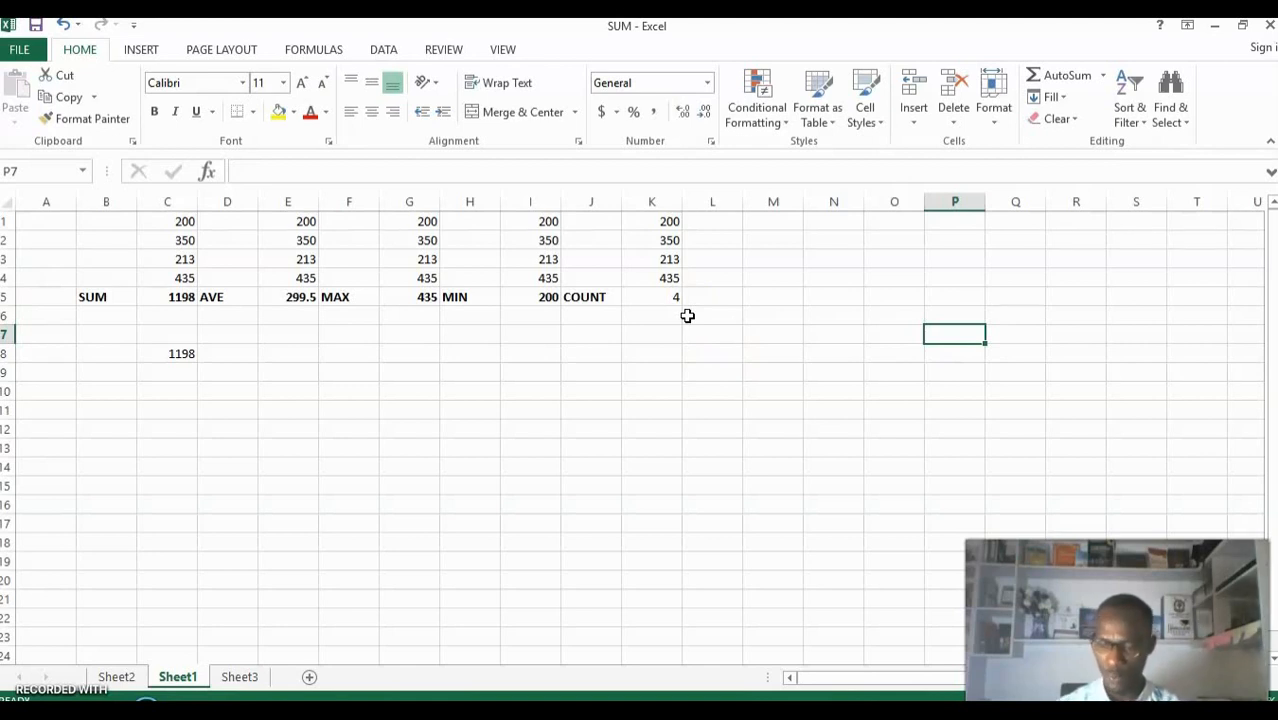
Step: On Sheet3, widen column G to fit the CA TOTAL(30) heading and sum D5:F5 into G5 with AutoSum
left_click(239, 680)
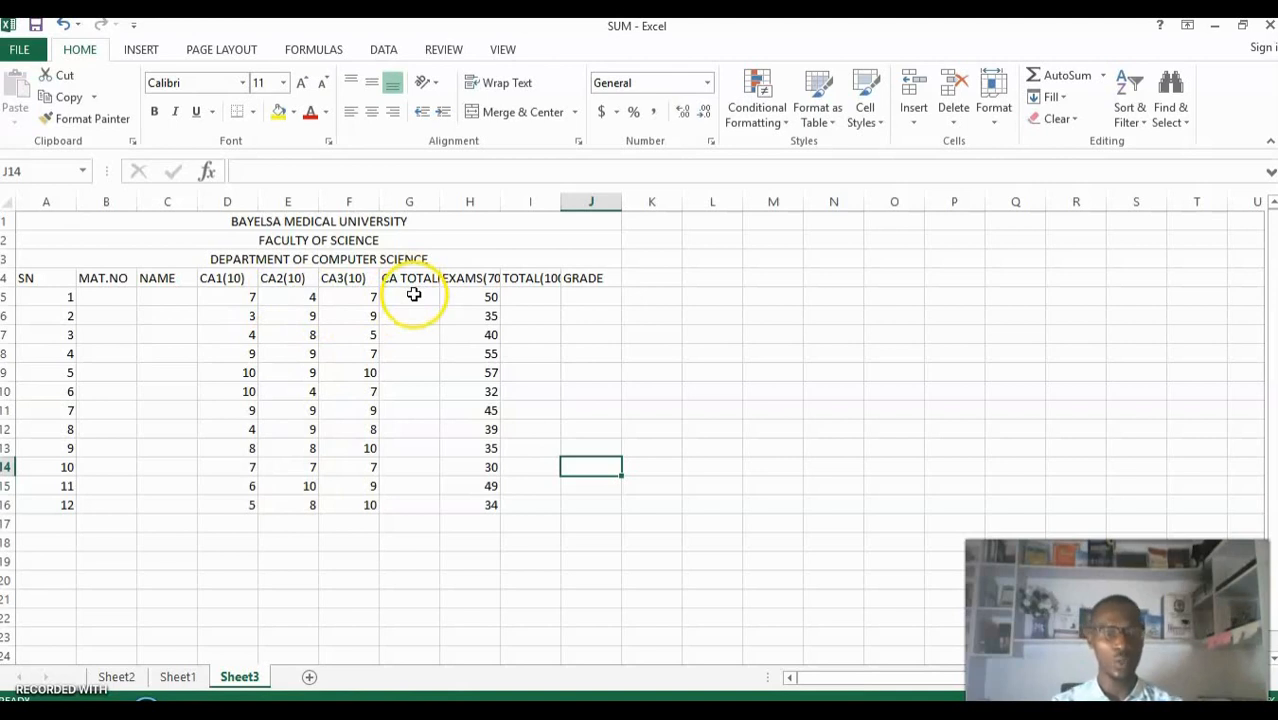
left_click_drag(441, 201, 465, 201)
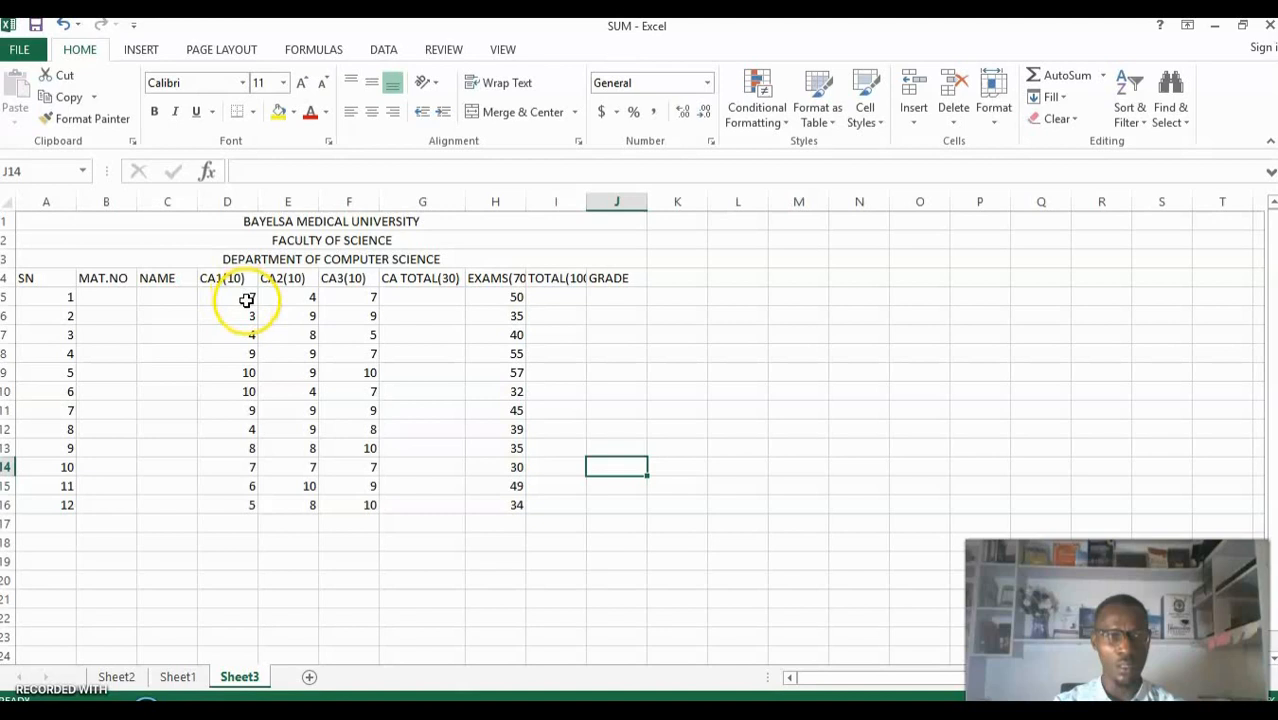
left_click_drag(253, 298, 405, 298)
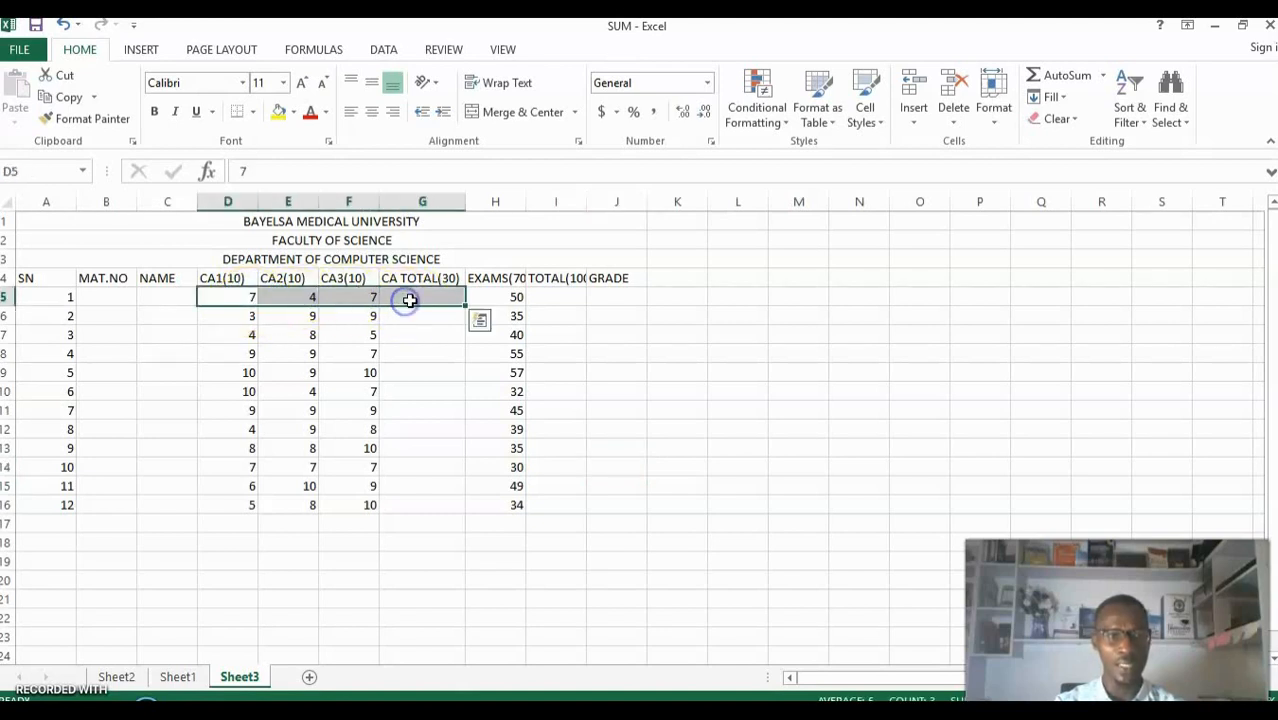
left_click(1104, 77)
left_click(1066, 99)
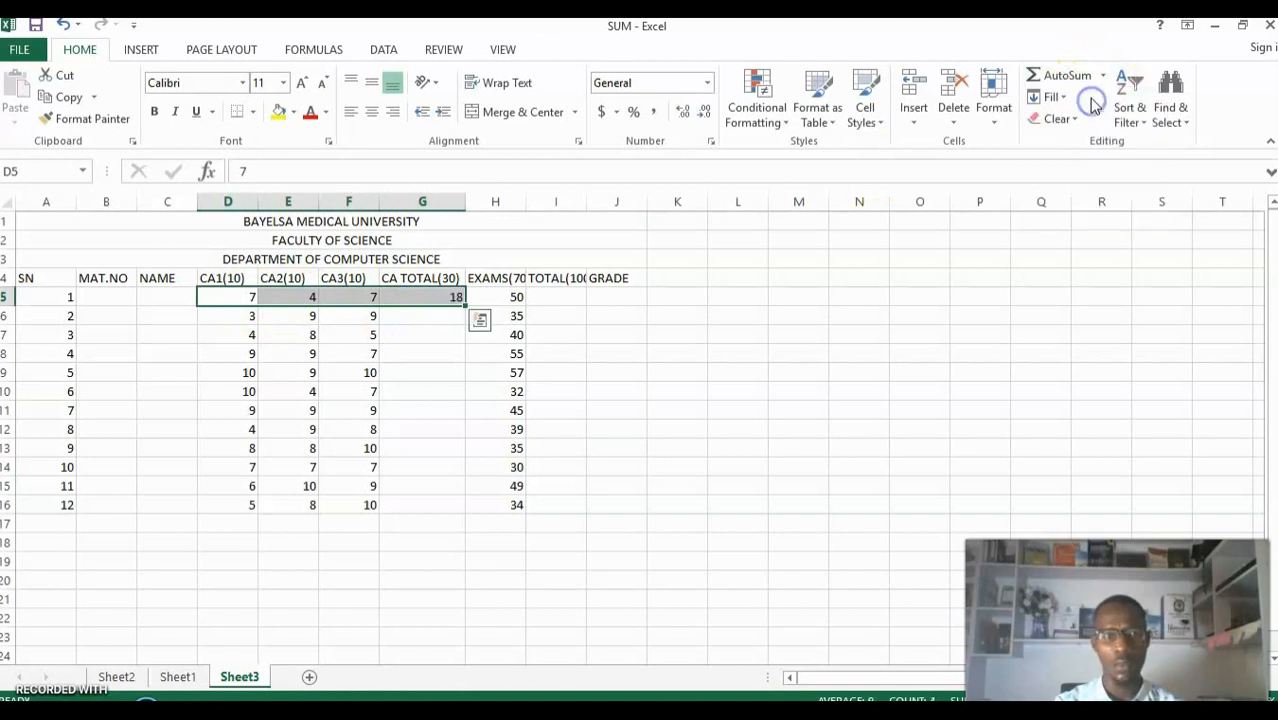
left_click(436, 299)
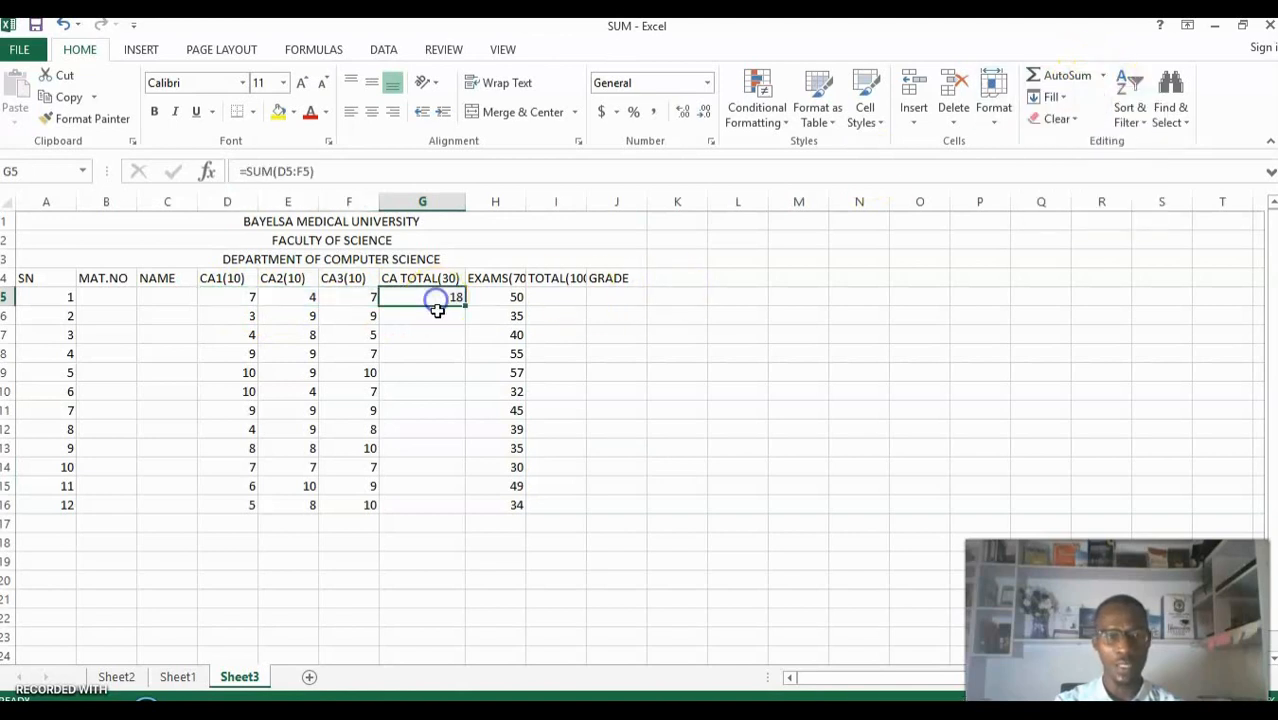
Step: Enter the formula =D6+E6+F6 in G6 to total the second student's three CA scores
left_click(415, 315)
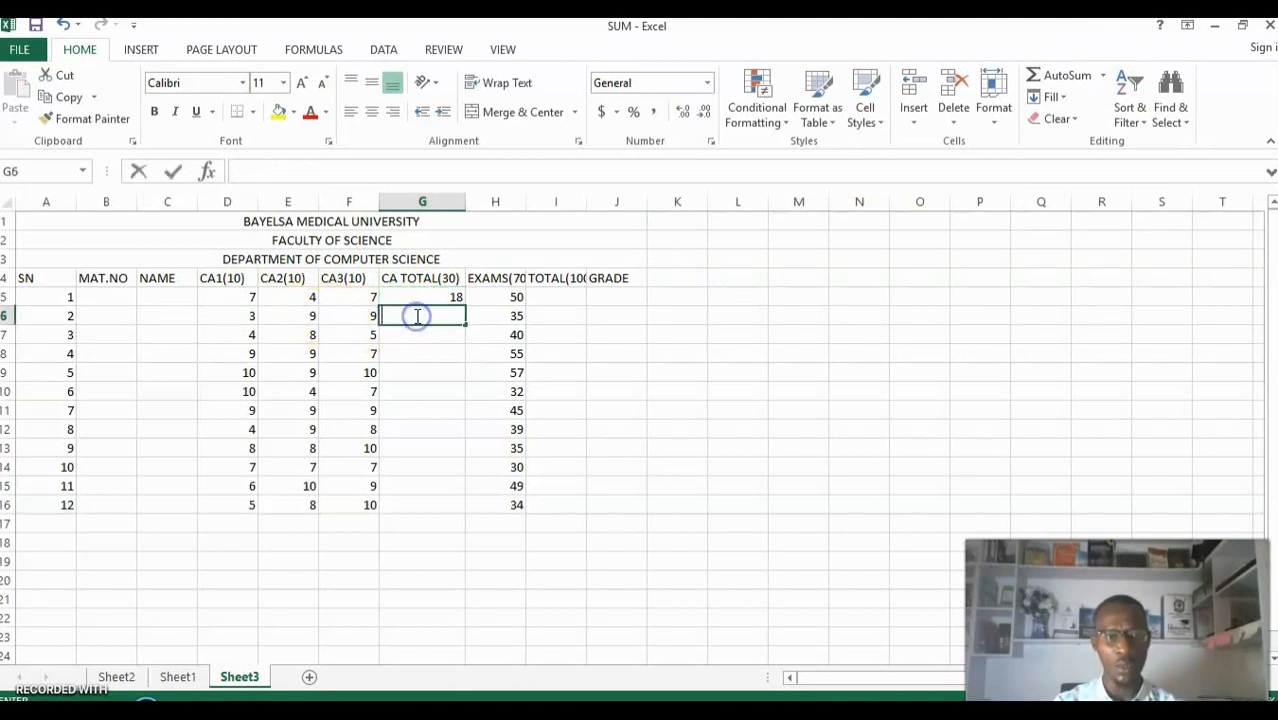
type("=")
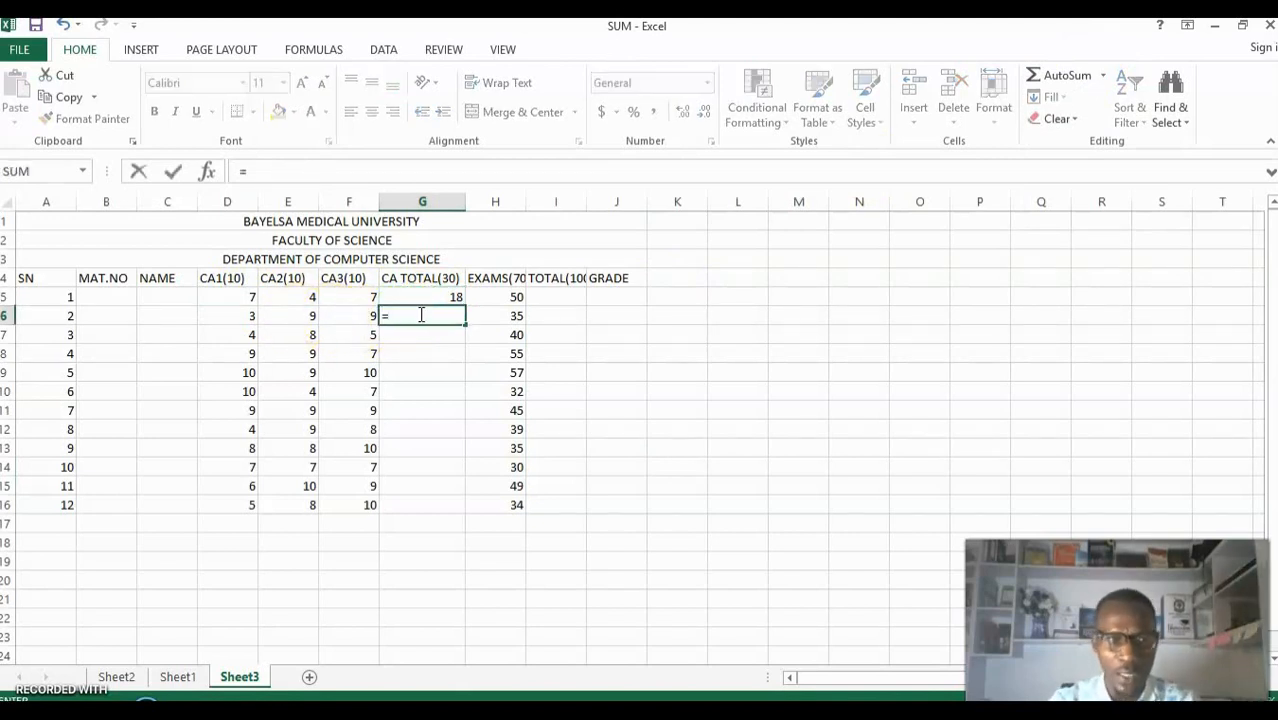
left_click(245, 316)
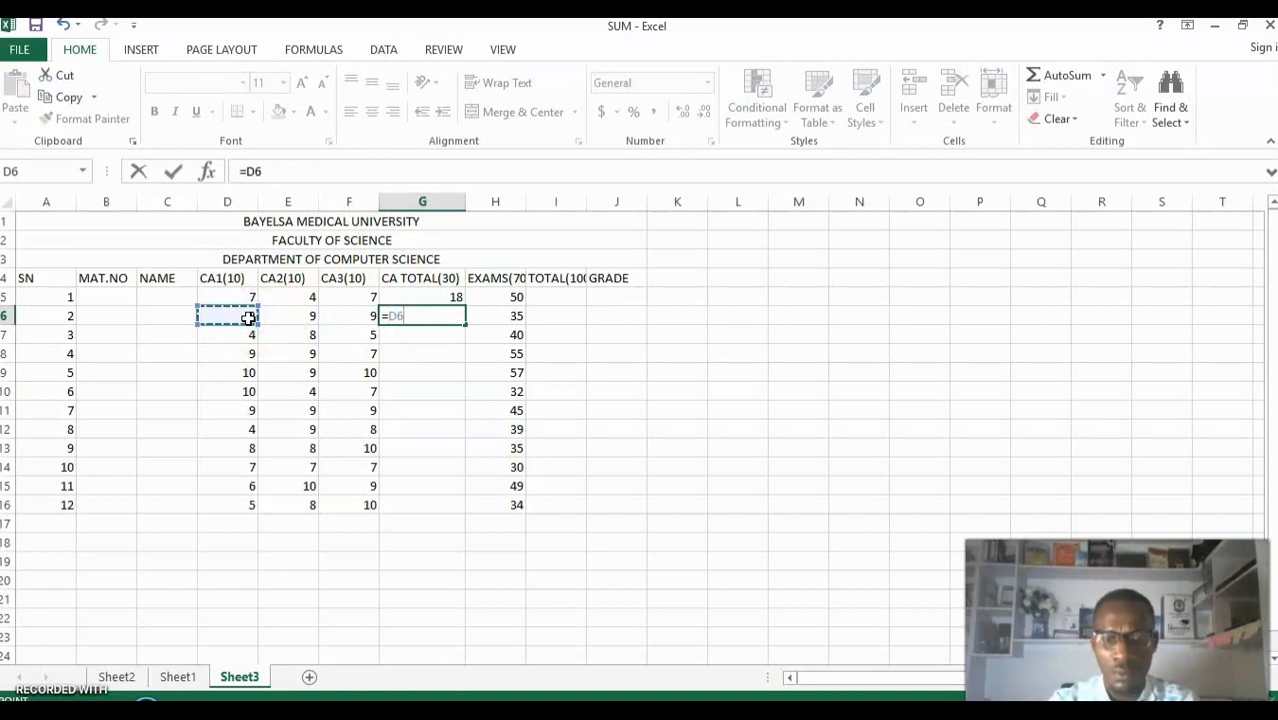
type("+")
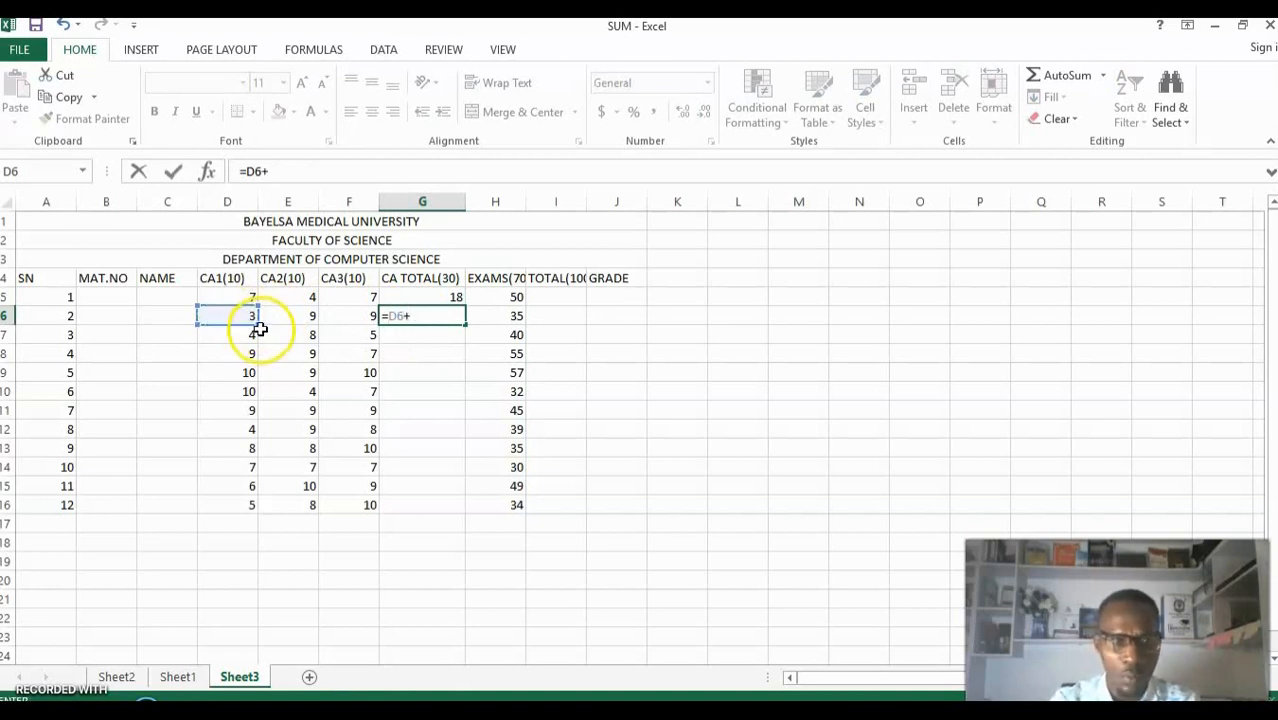
left_click(301, 318)
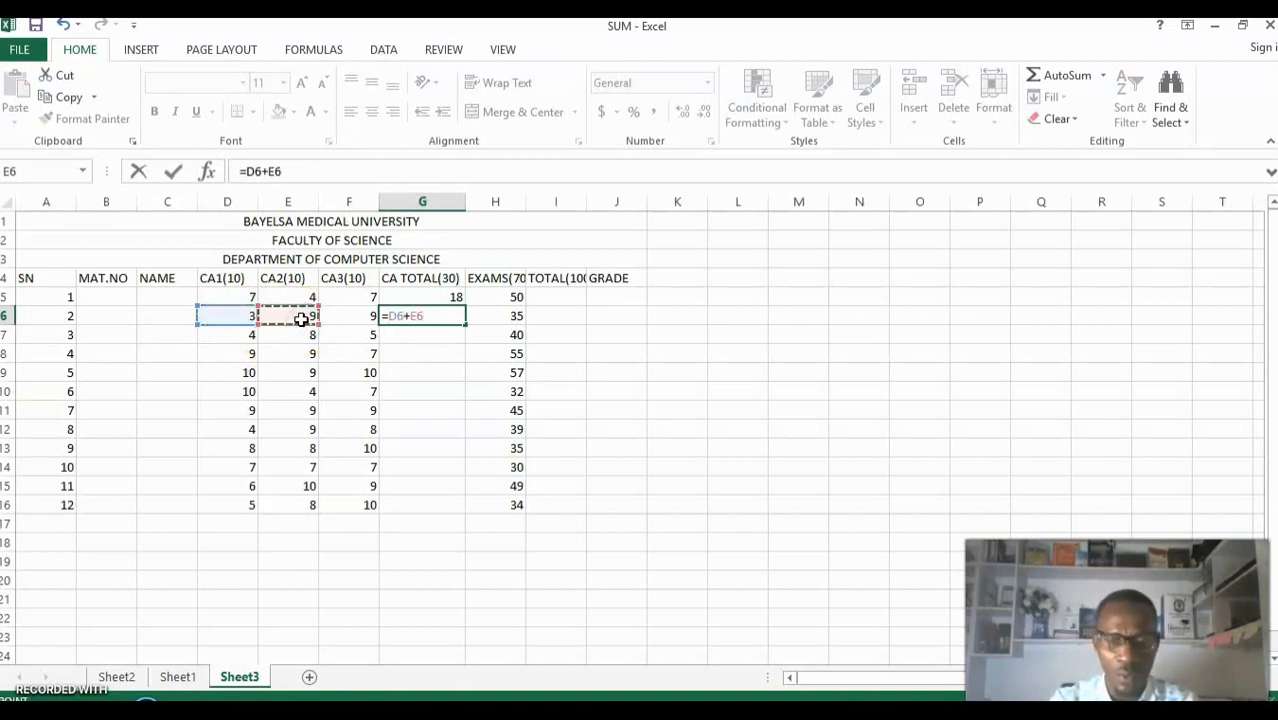
left_click(347, 317)
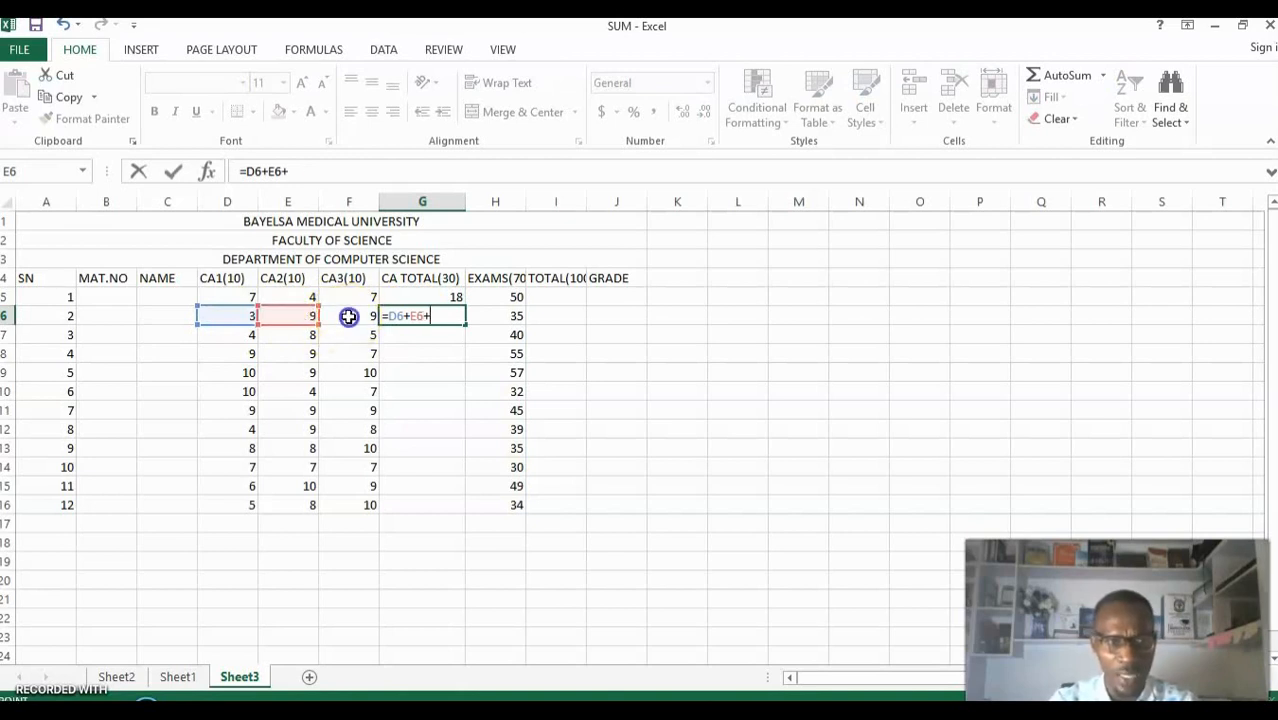
key("Return")
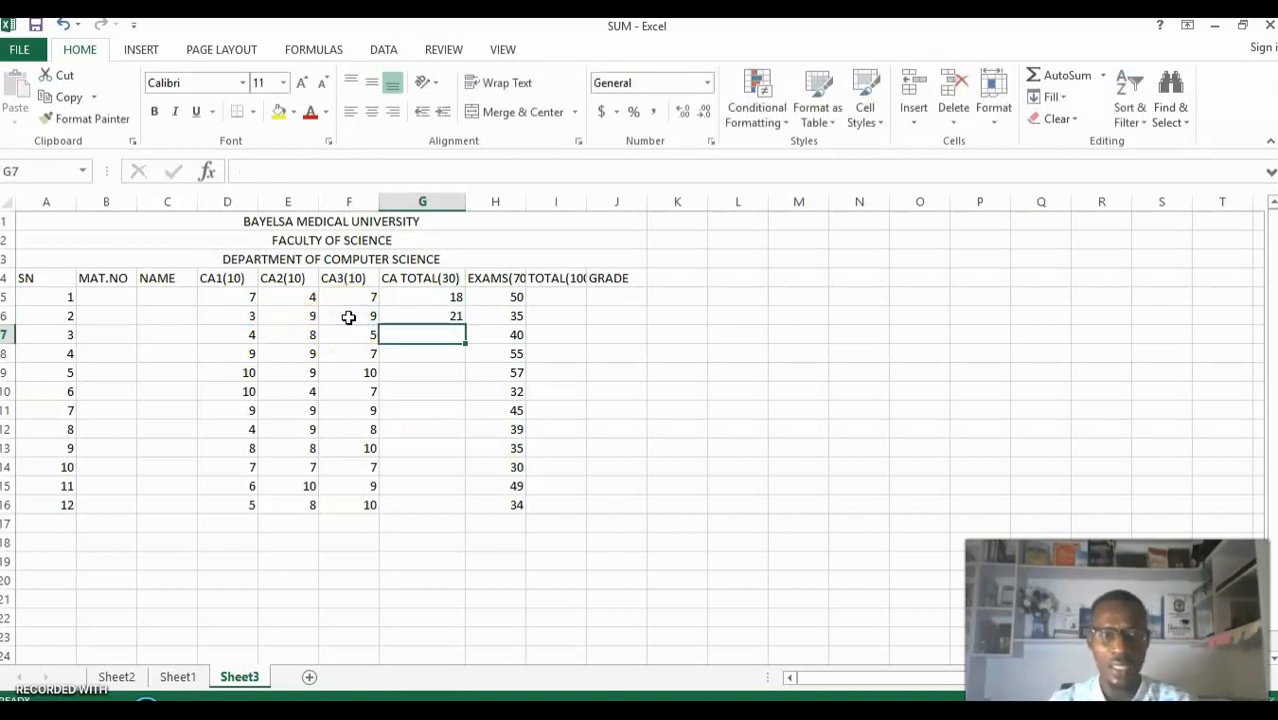
Step: Fill the CA total formula from G6 down through G16 for the remaining students
left_click(431, 314)
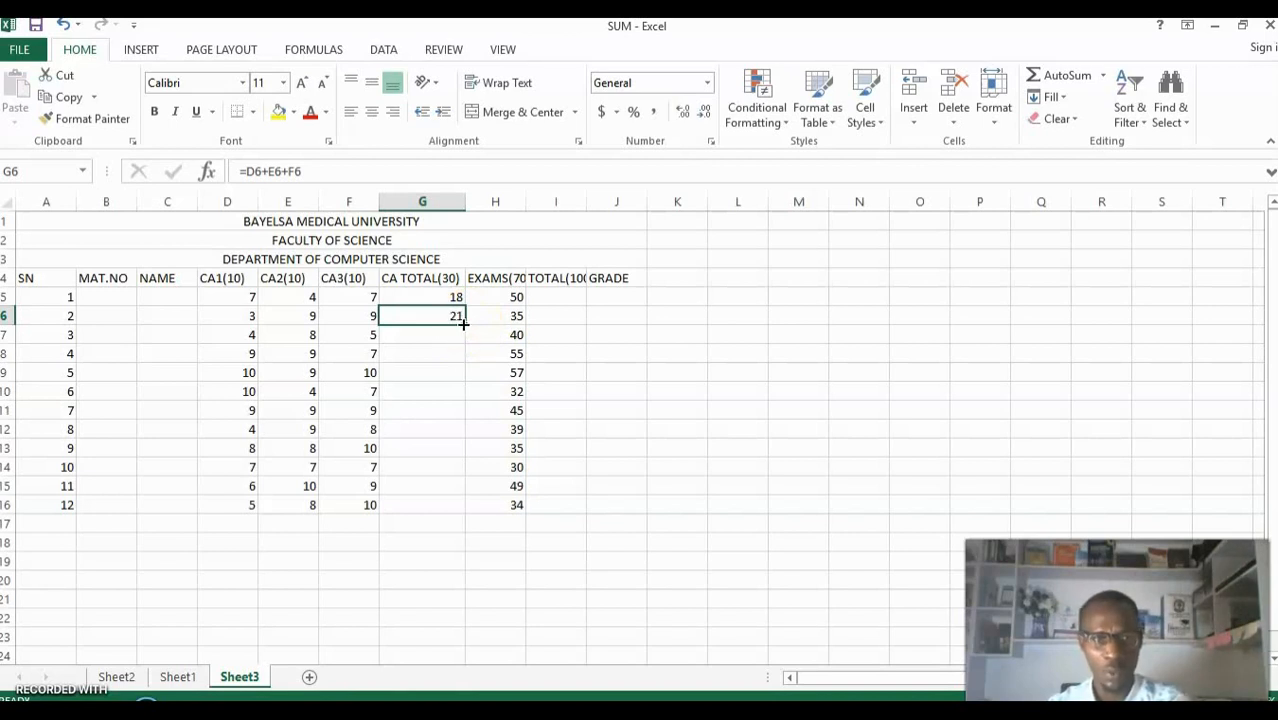
left_click_drag(465, 324, 461, 506)
left_click(431, 555)
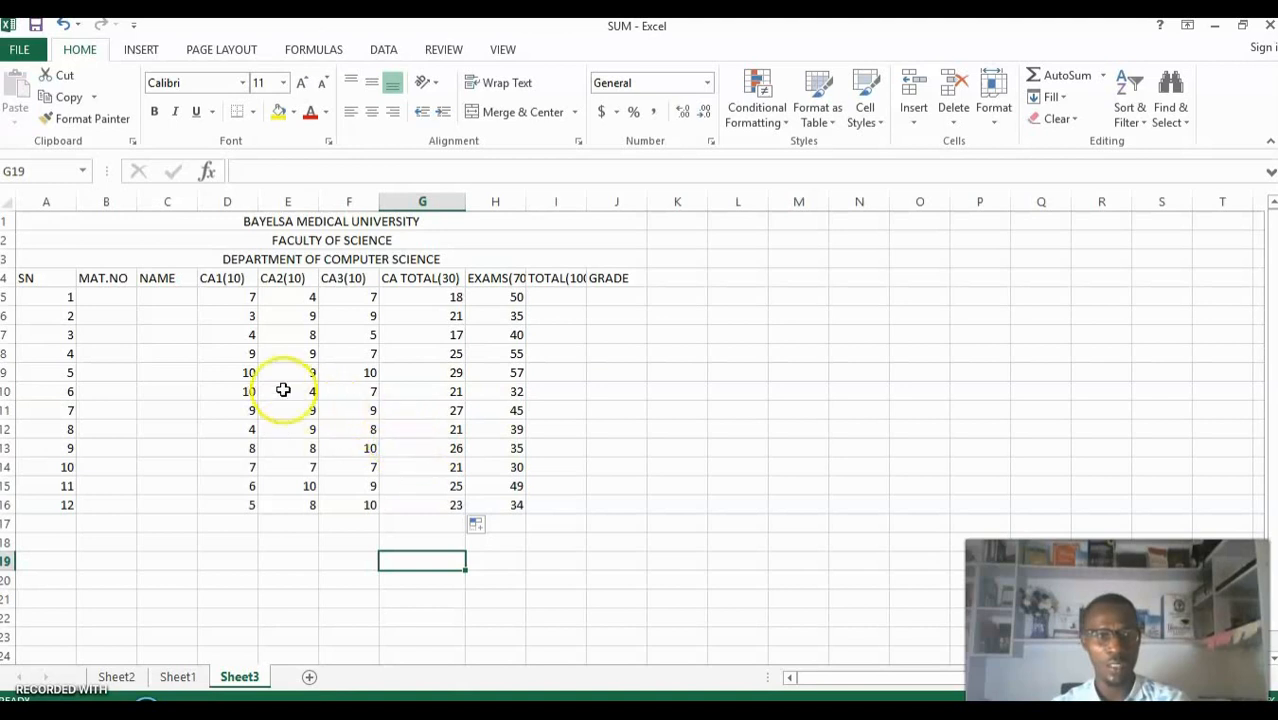
Step: Change the CA2 score in E9 to 10 and the CA1 score in D16 to 10
left_click(250, 374)
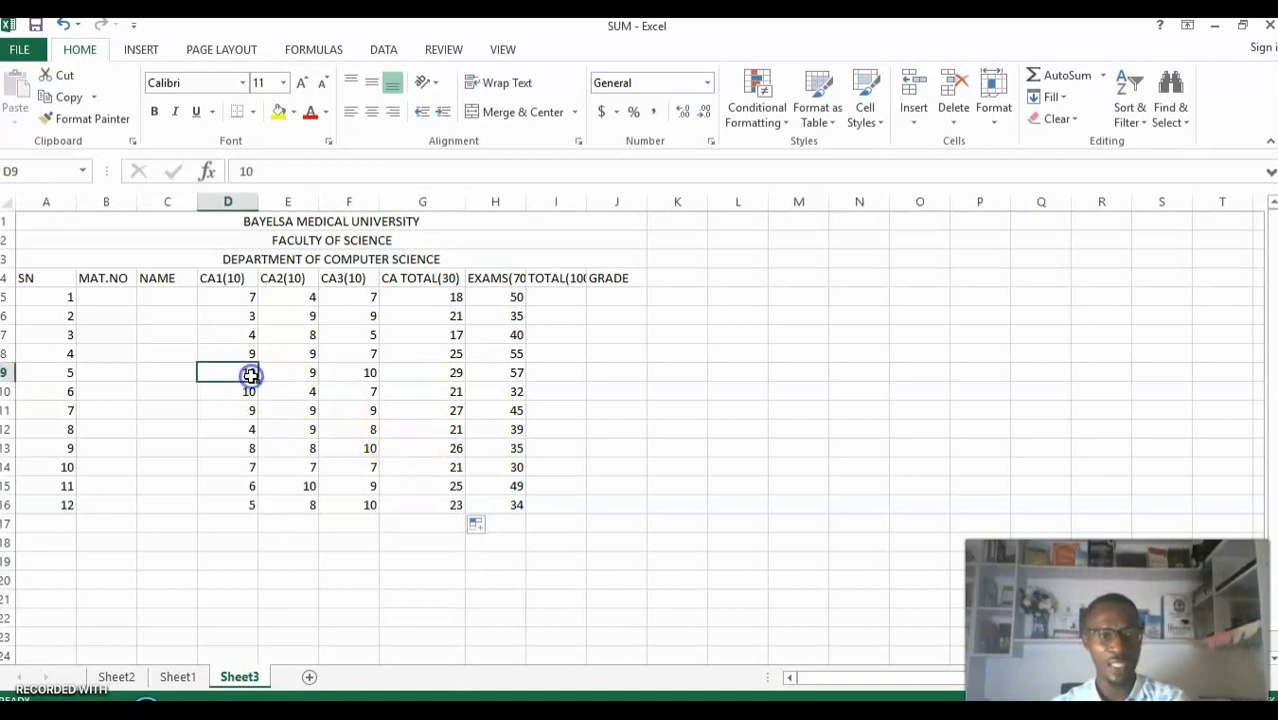
left_click(302, 372)
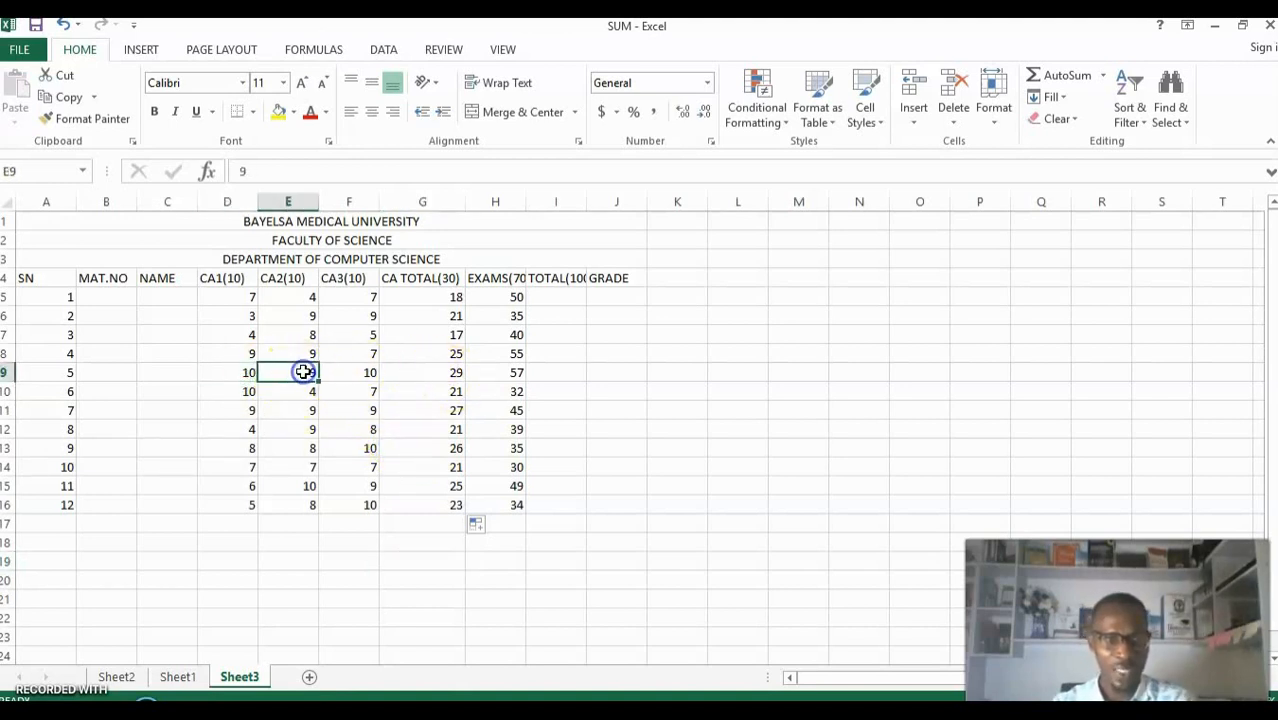
type("10")
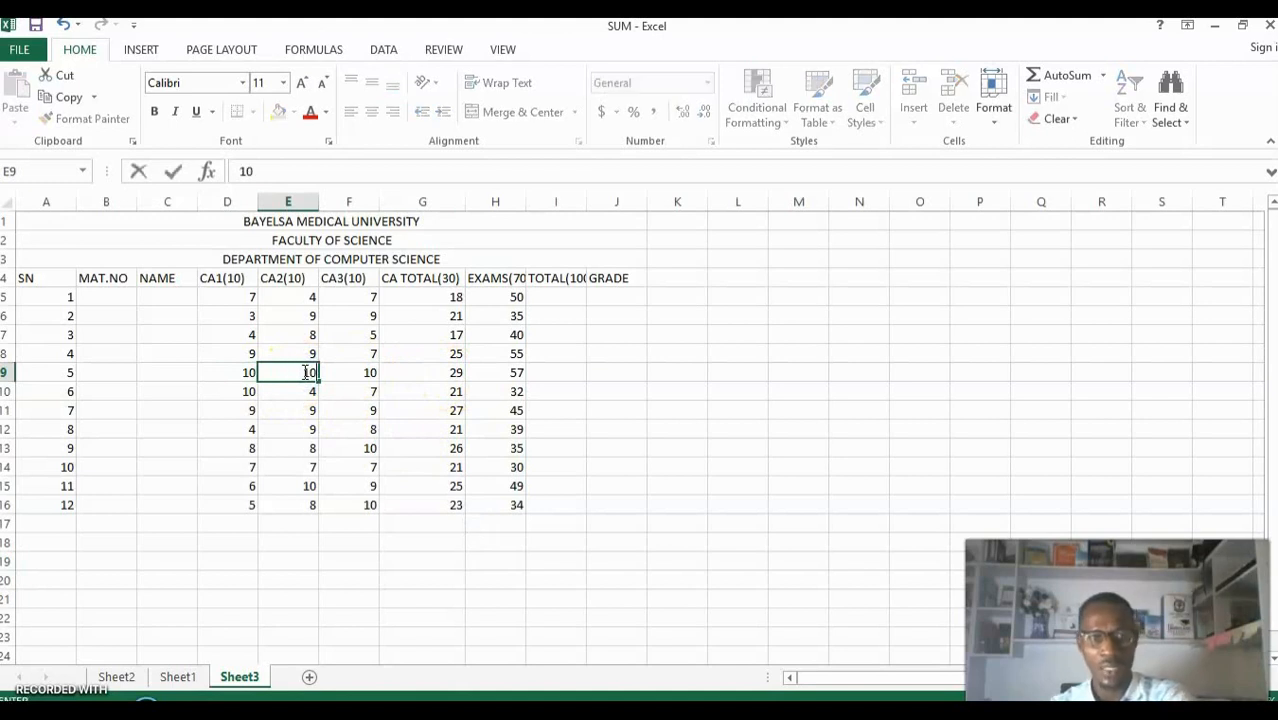
key("Return")
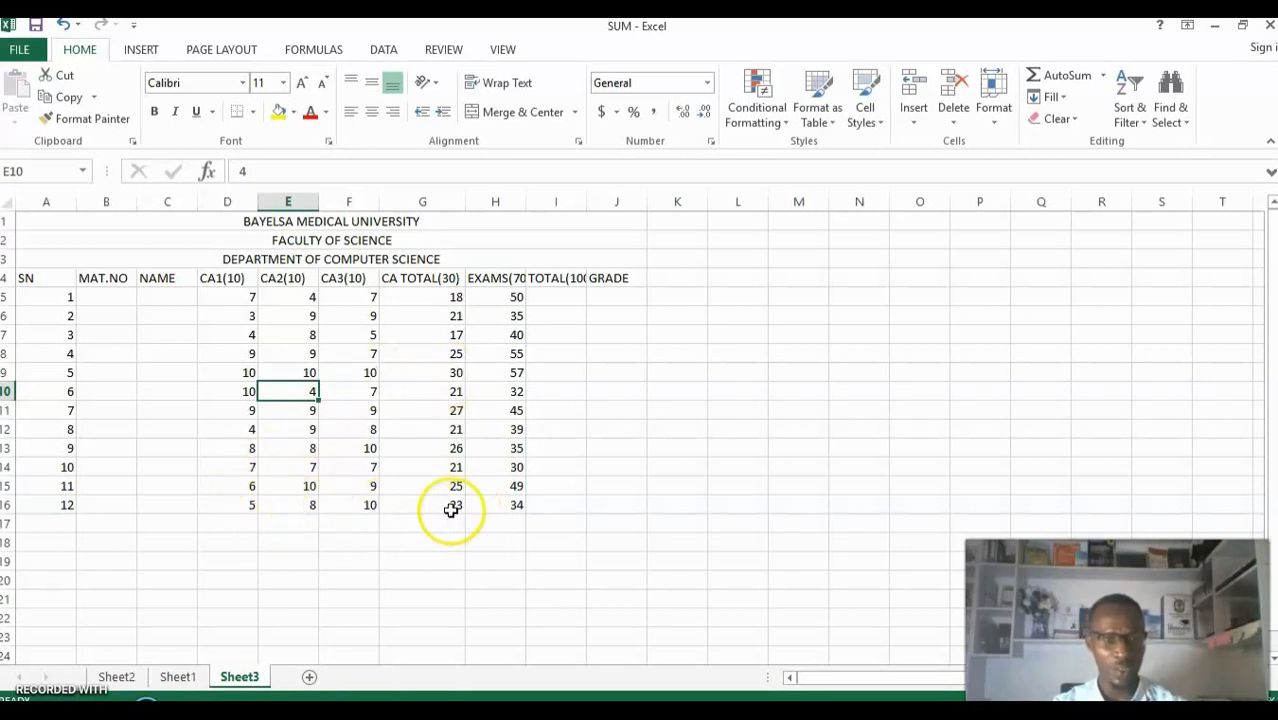
left_click(256, 510)
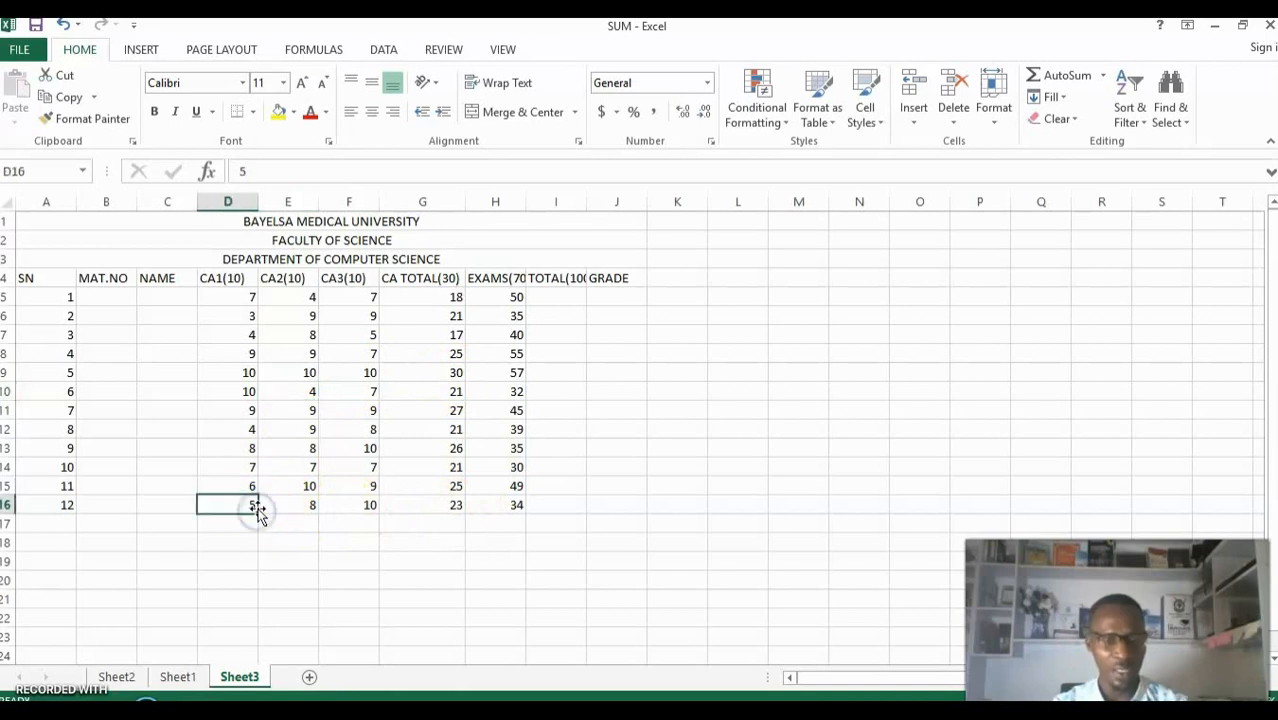
type("10")
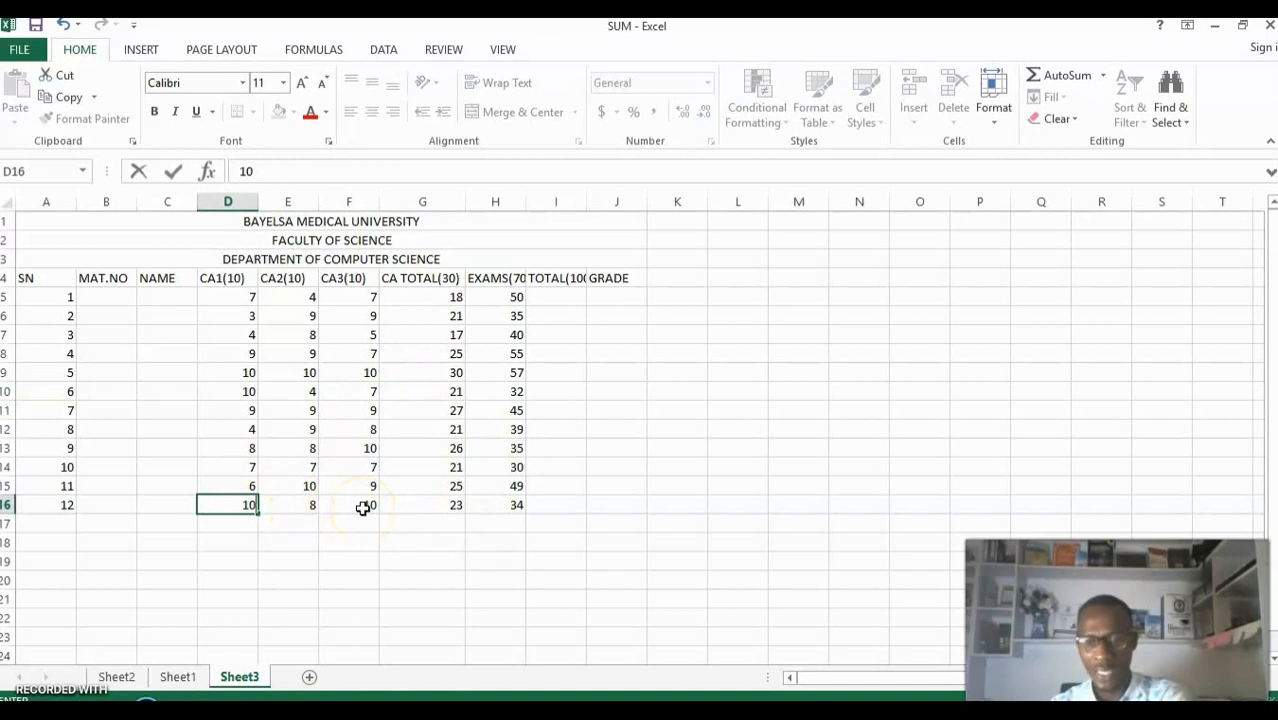
key("Return")
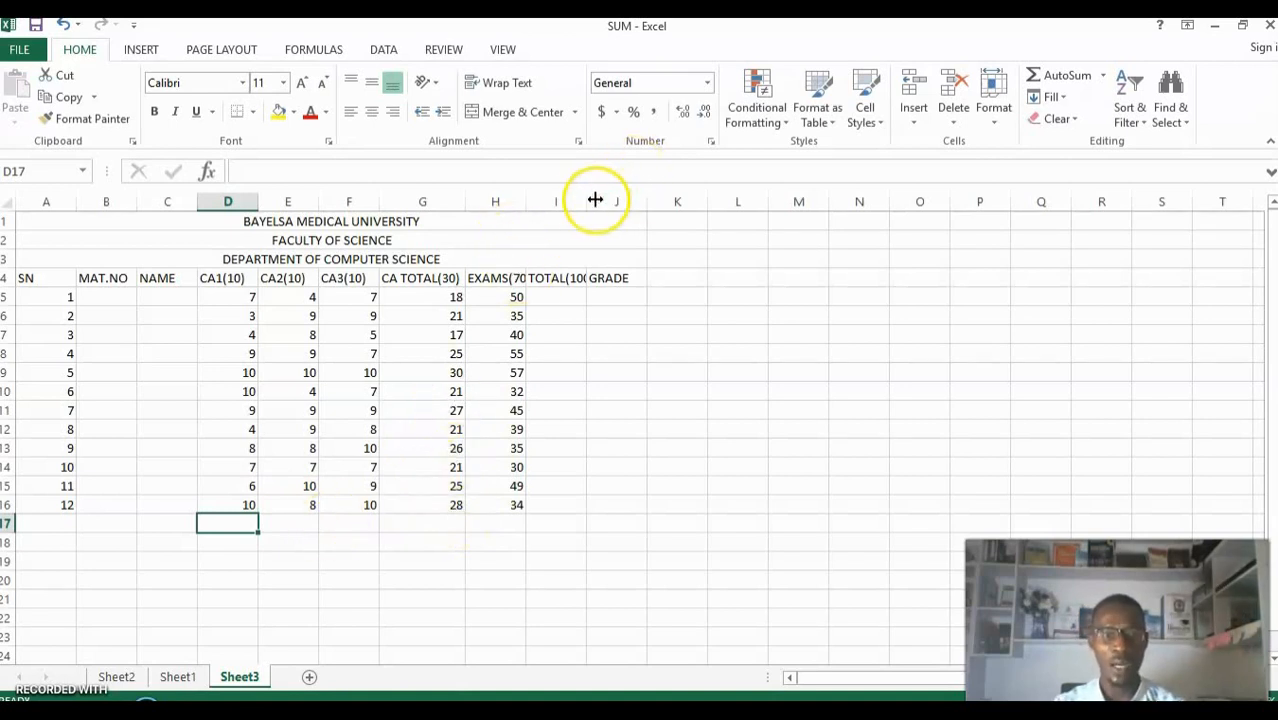
Step: Widen column I to fit the TOTAL(100) heading and sum G5:H5 into I5 with AutoSum
left_click_drag(588, 200, 602, 200)
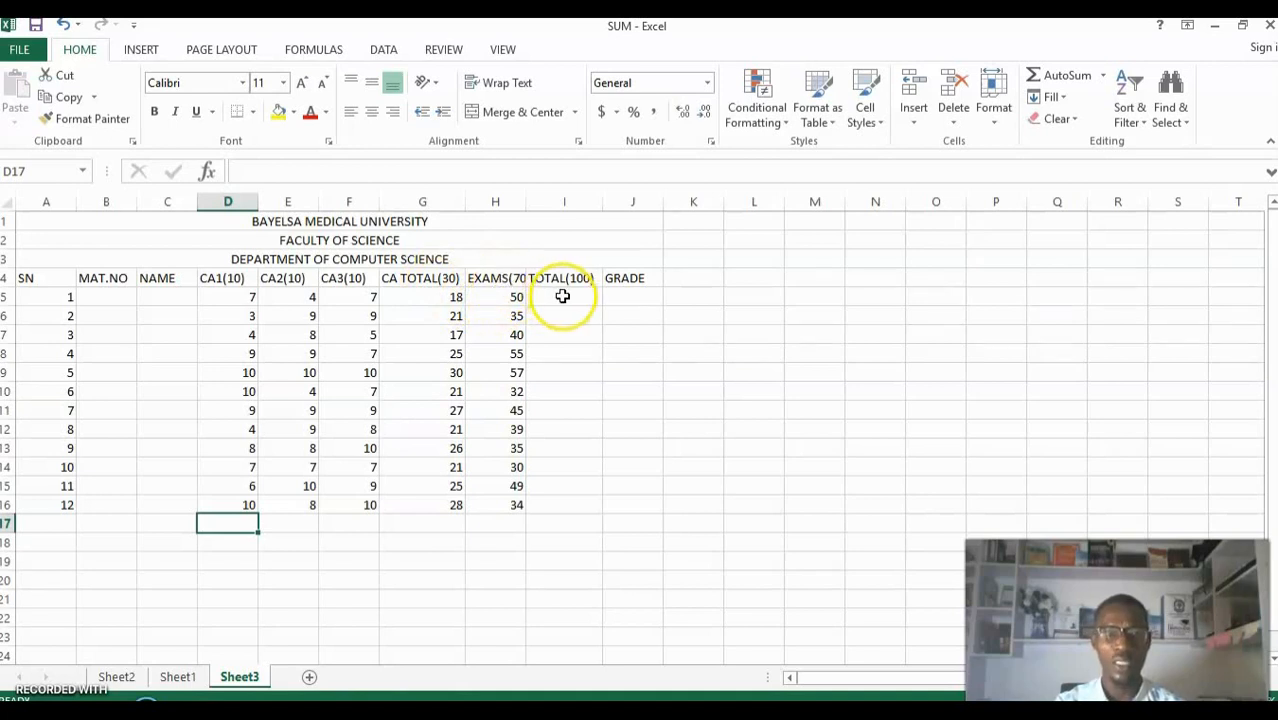
left_click_drag(456, 296, 545, 303)
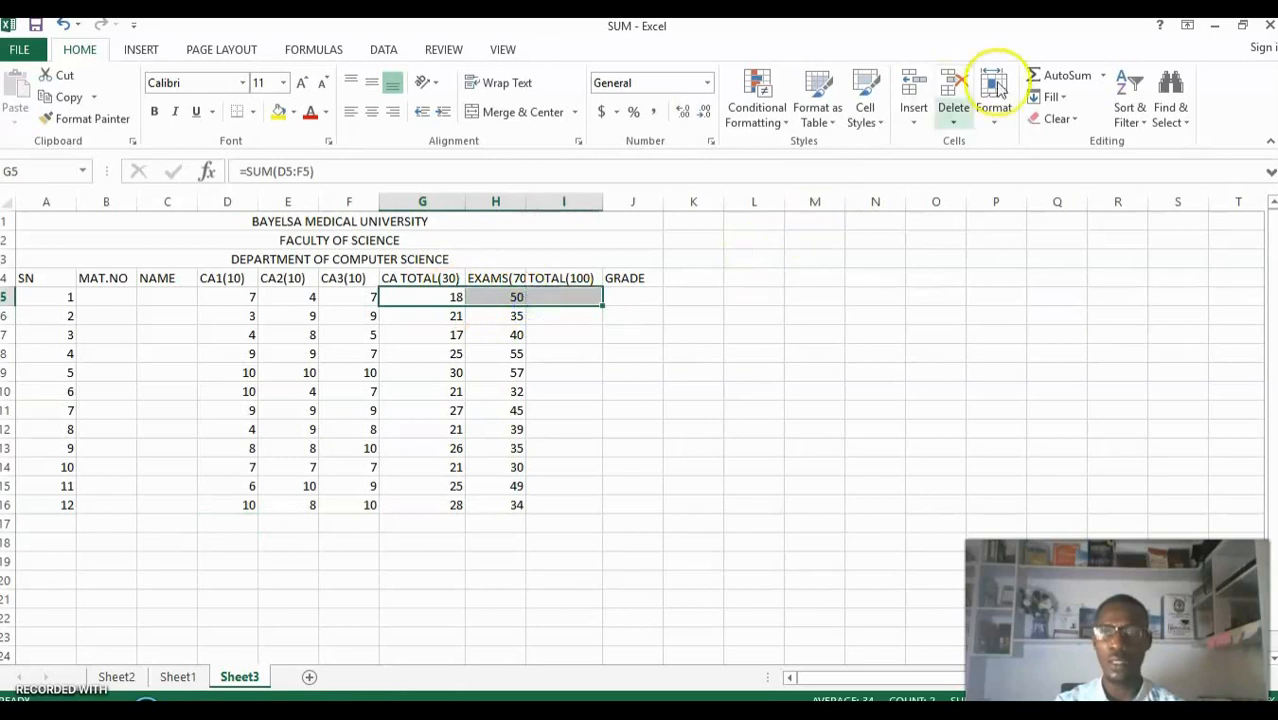
left_click(1101, 76)
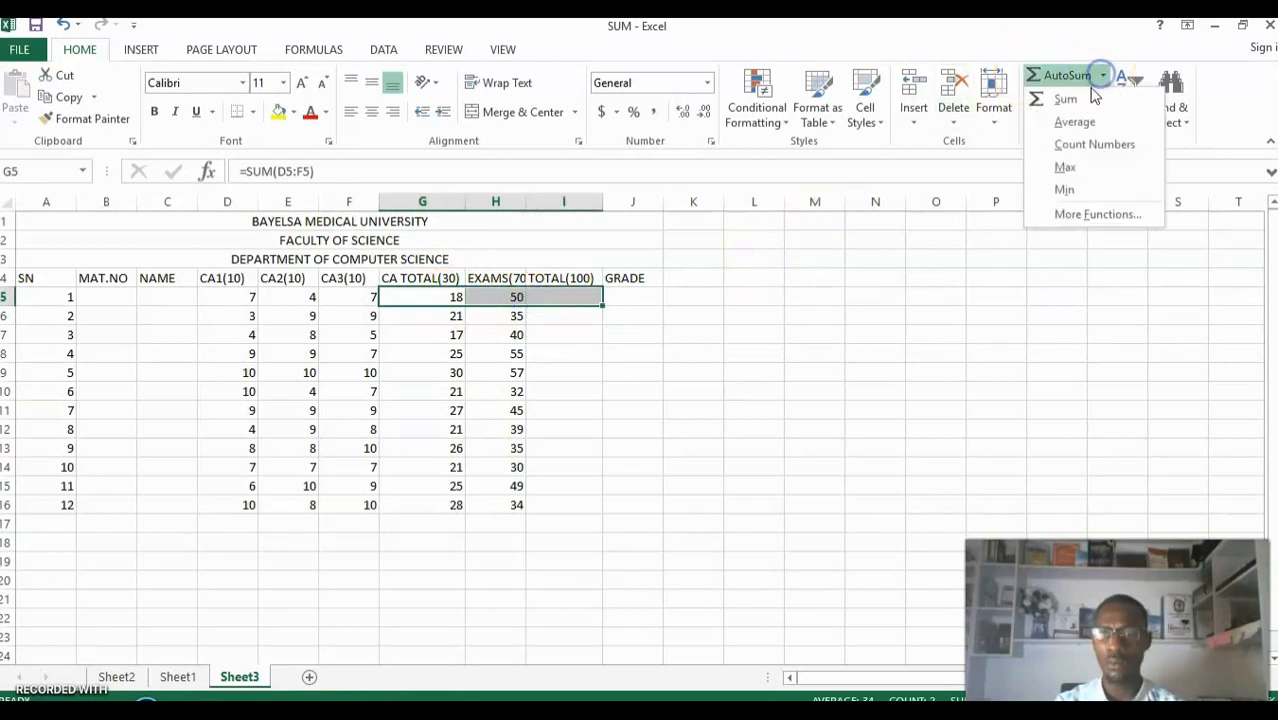
left_click(1068, 100)
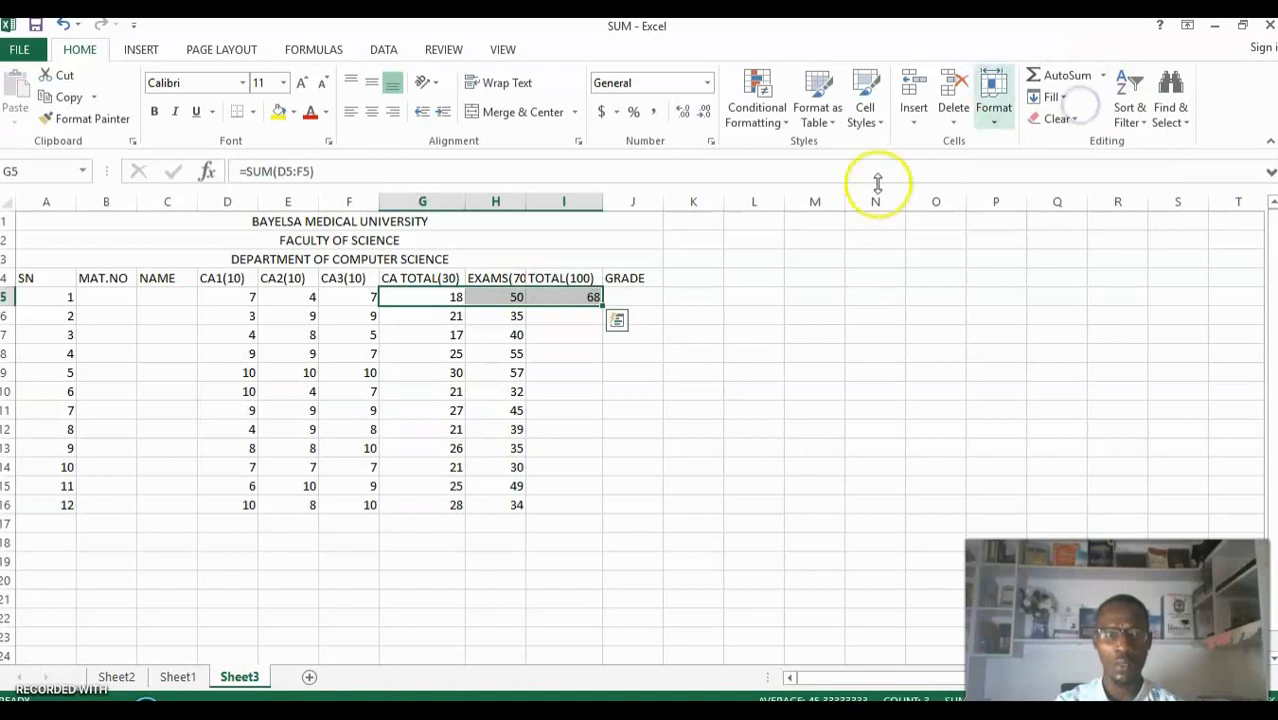
Step: Fill the overall total formula from I5 down through I16 for all students
left_click(555, 299)
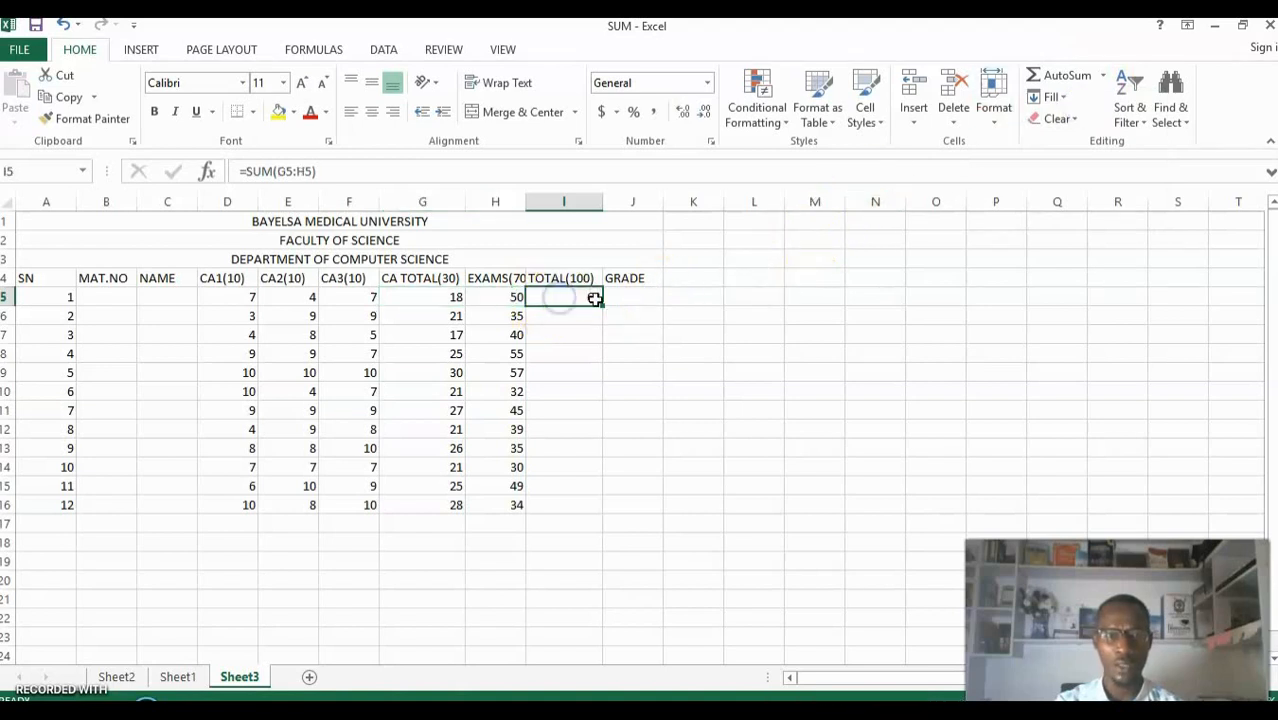
left_click_drag(600, 304, 600, 510)
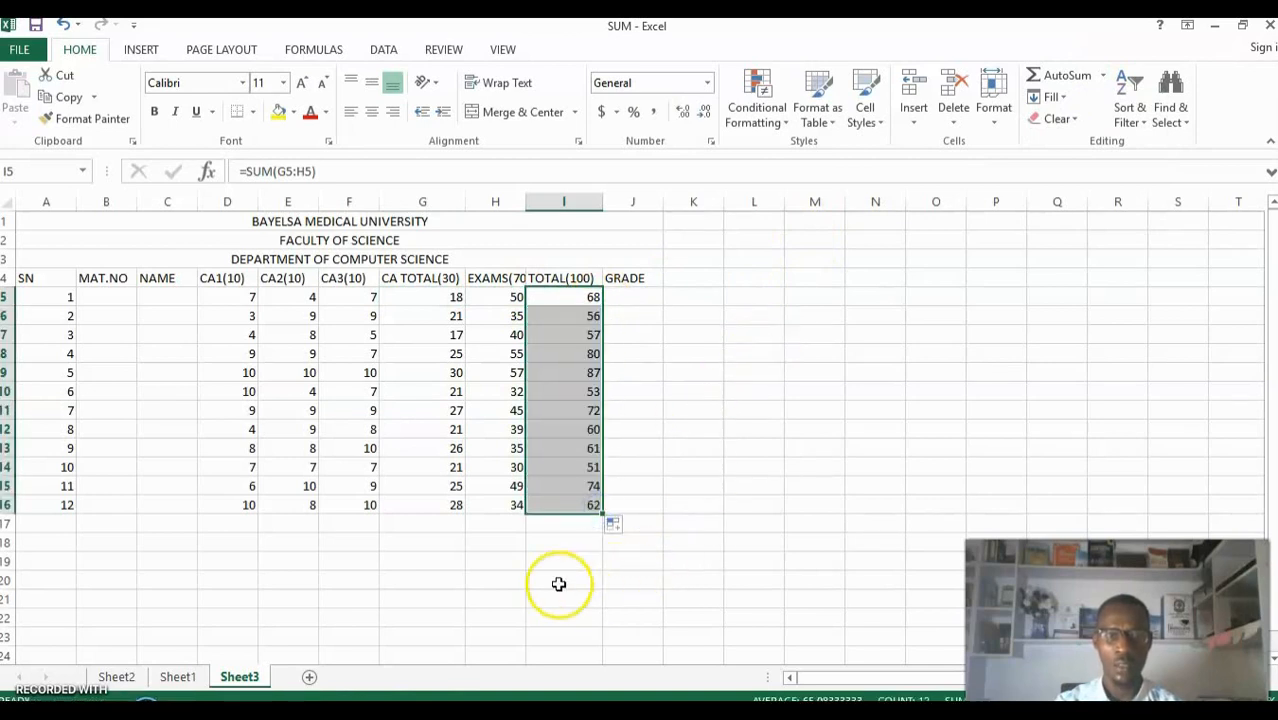